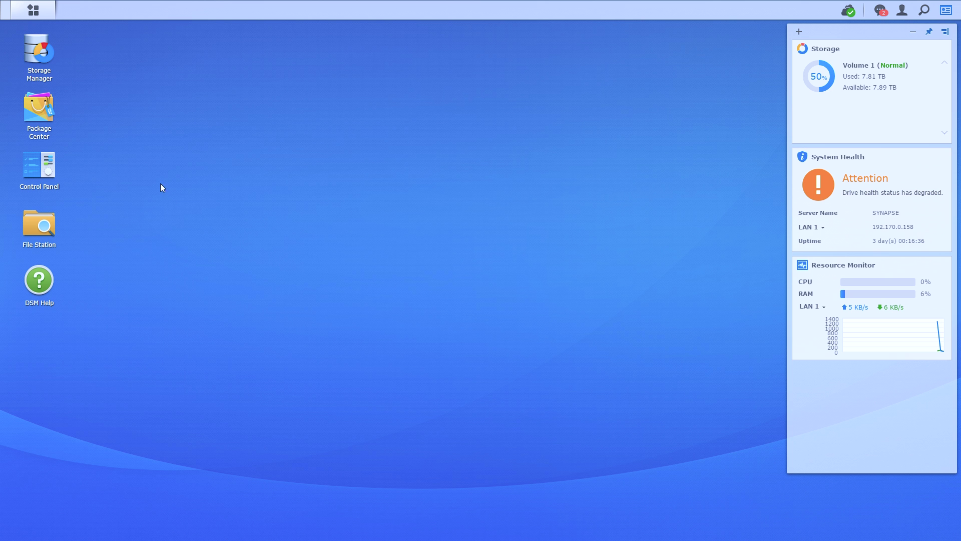
# Open the DSM Main Menu to see the grid of installed applications.
pyautogui.click(36, 11)
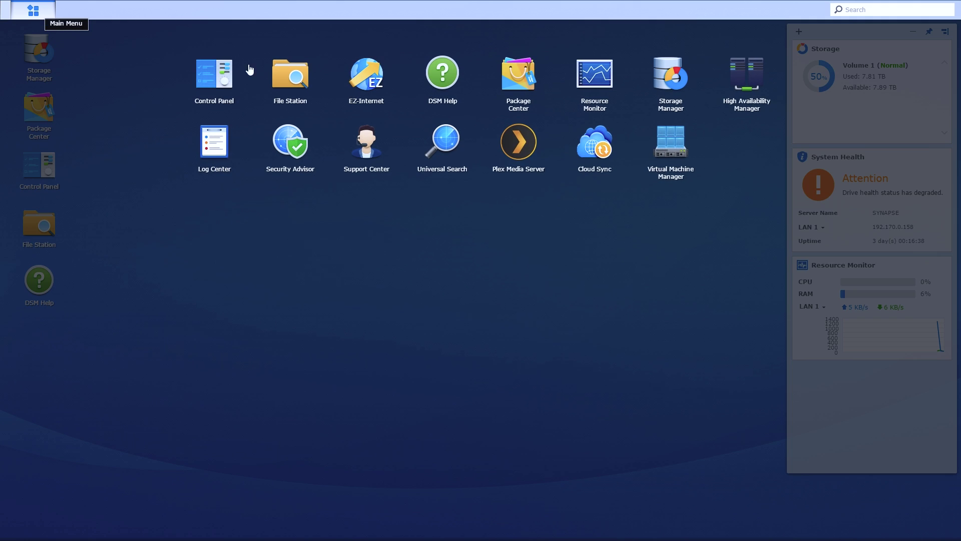
# Turn on 'Yes, I want to see beta versions' in Package Center settings.
pyautogui.click(514, 72)
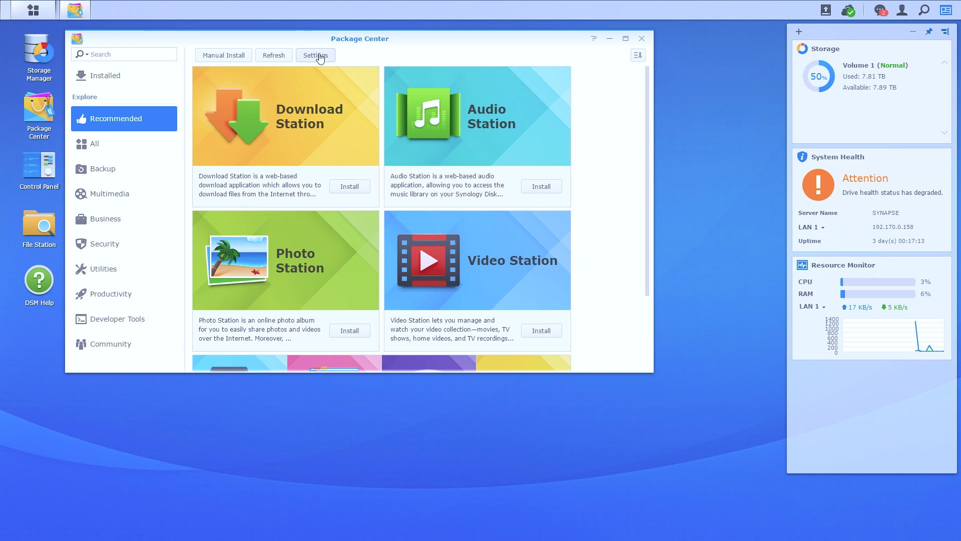
pyautogui.click(319, 57)
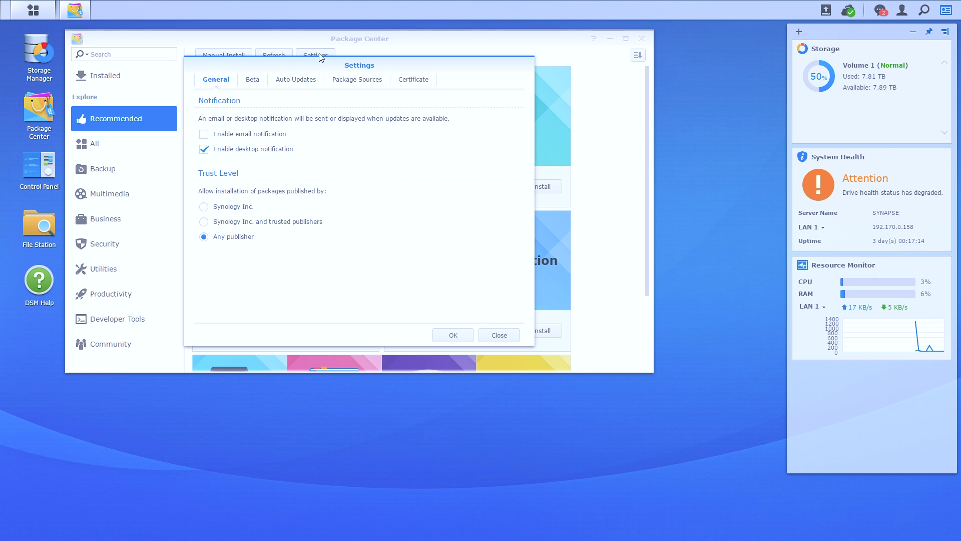
pyautogui.click(251, 81)
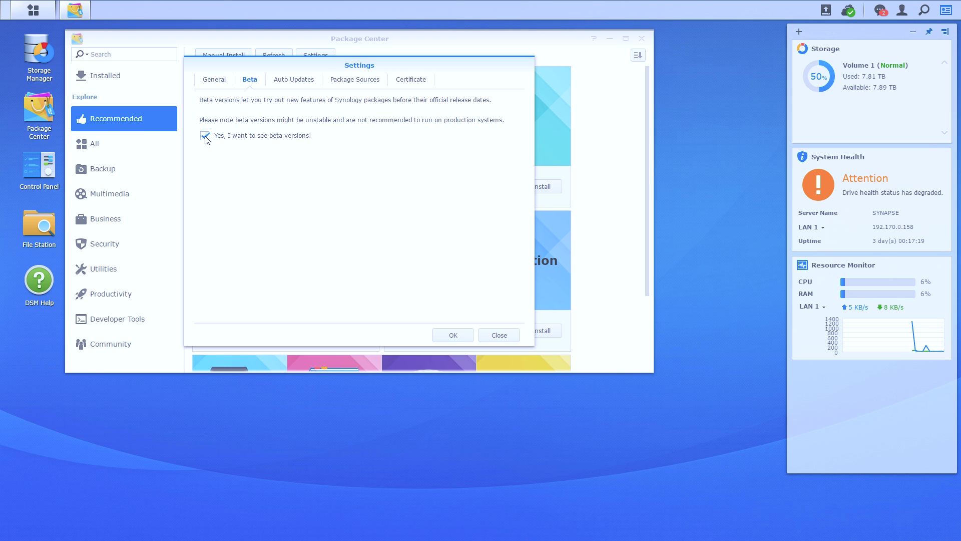
pyautogui.click(452, 336)
# Install the Virtual Machine Manager package from the Utilities category.
pyautogui.click(90, 279)
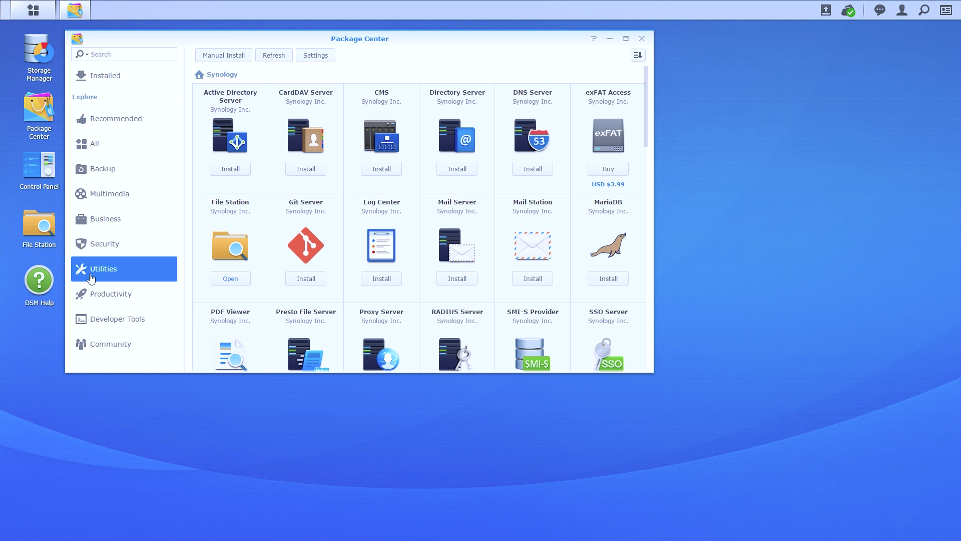
pyautogui.scroll(-5, 415, 284)
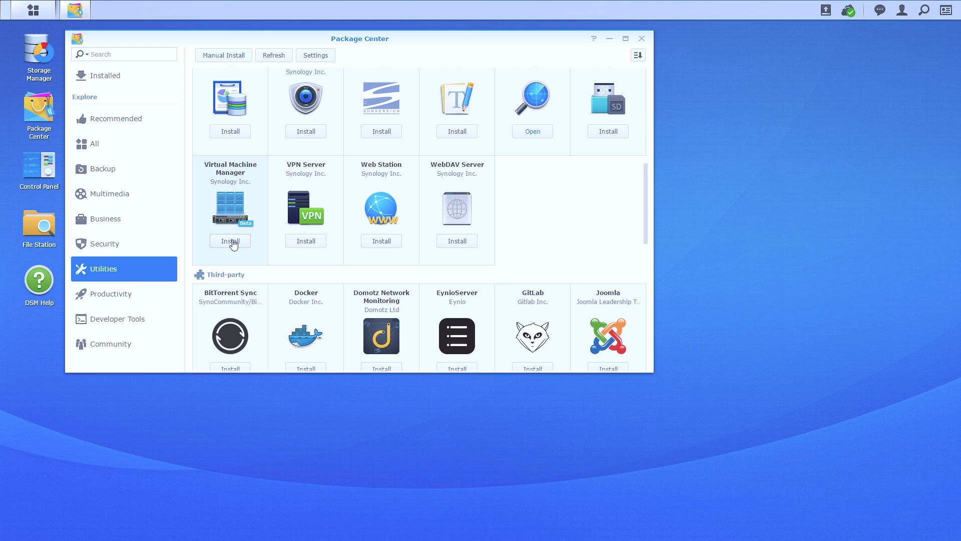
pyautogui.click(228, 214)
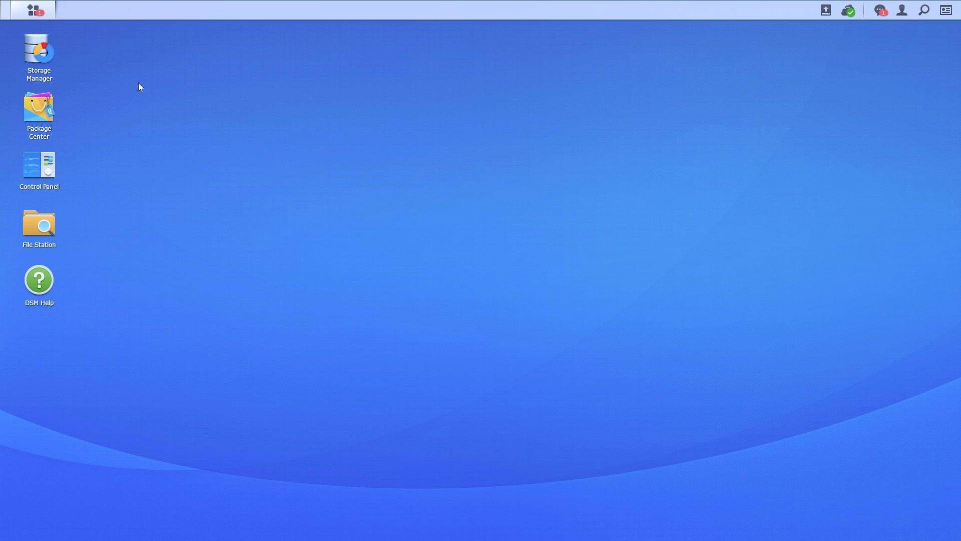
pyautogui.click(34, 14)
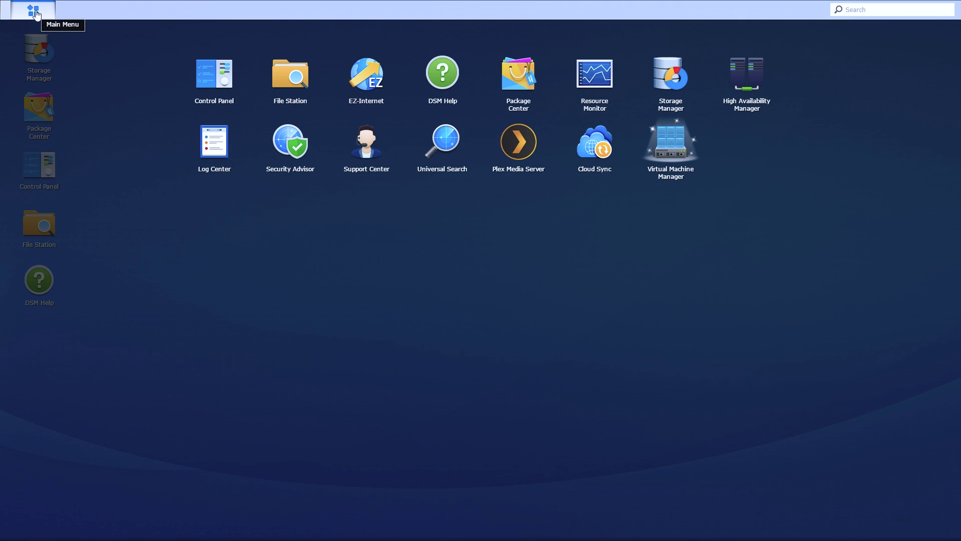
# Create the Virtual Machine Manager cluster with Volume 1 storage and LAN 2, confirming the network restart.
pyautogui.click(685, 154)
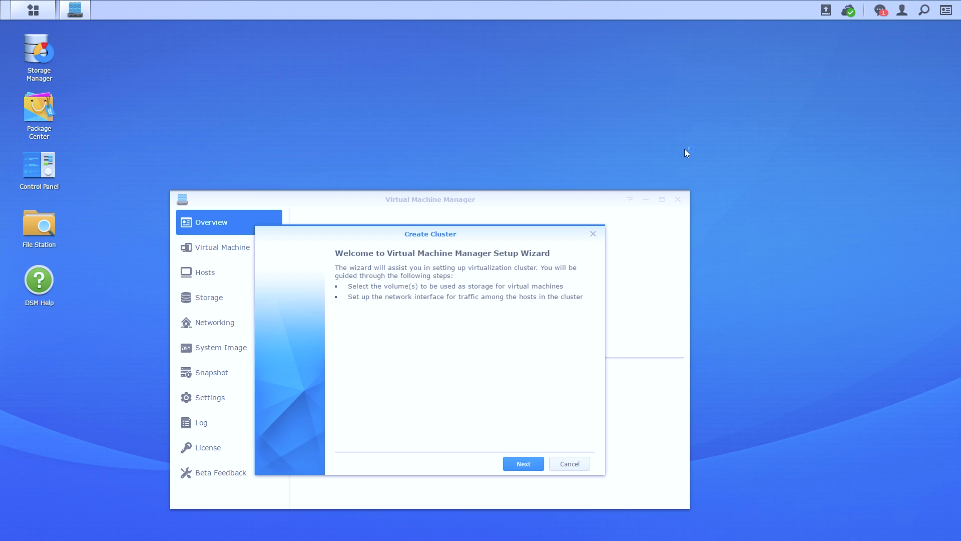
pyautogui.click(514, 466)
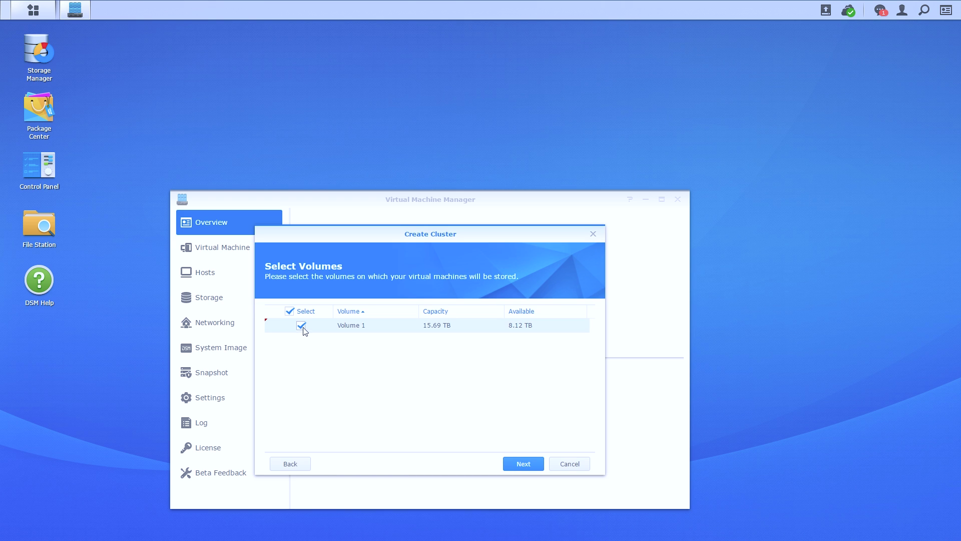
pyautogui.click(523, 467)
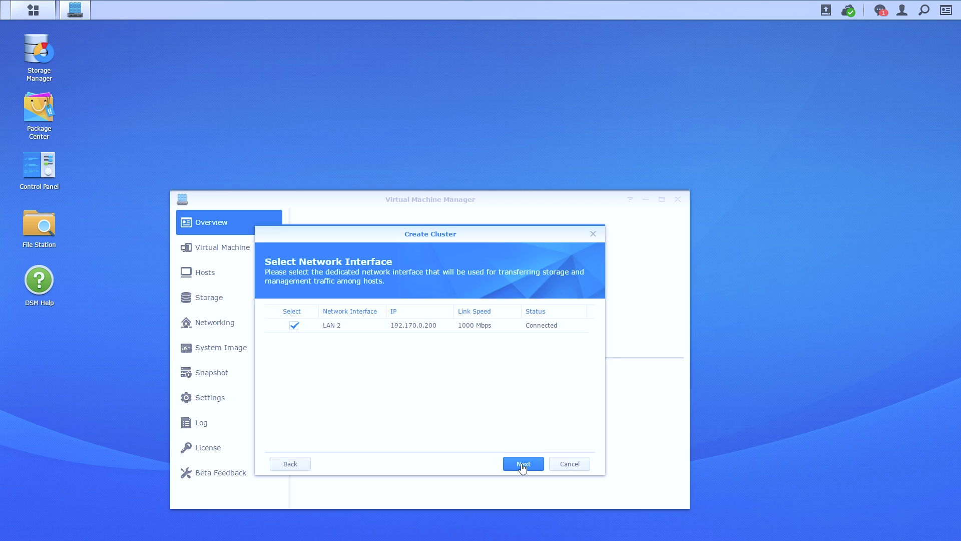
pyautogui.click(523, 467)
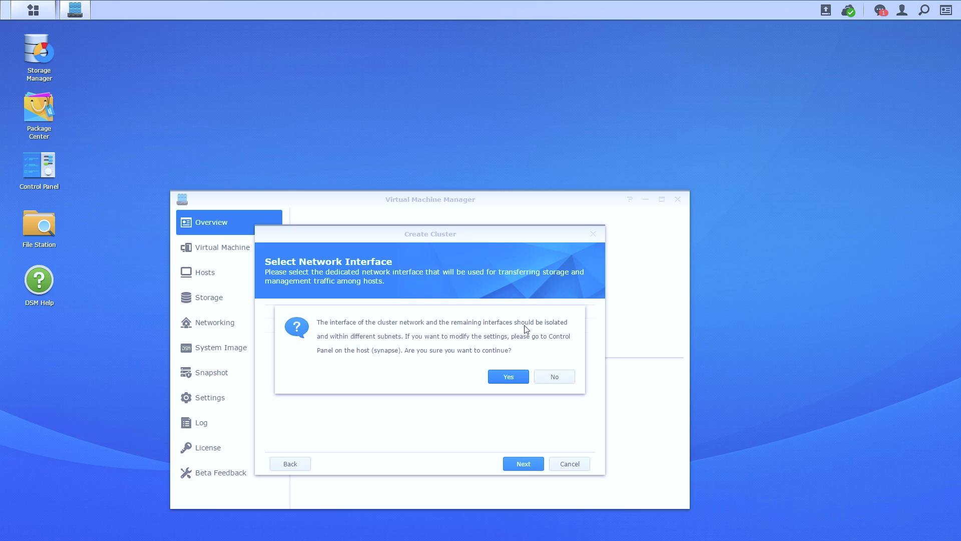
pyautogui.click(522, 379)
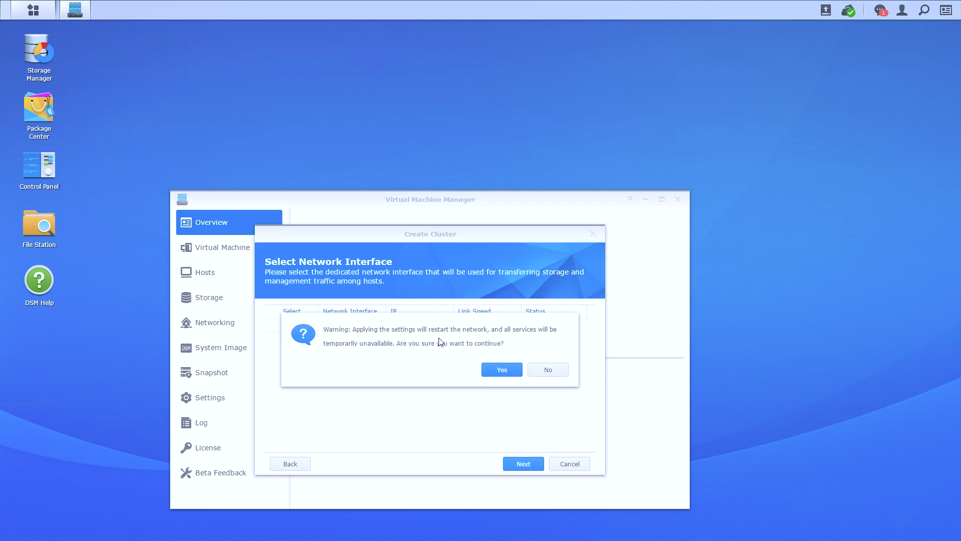
pyautogui.click(503, 371)
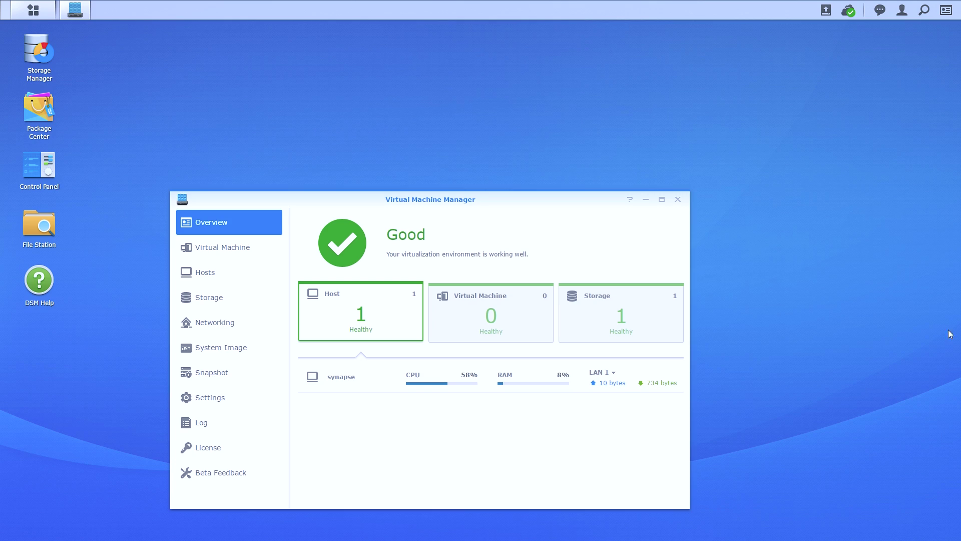
pyautogui.click(208, 347)
# Start a new ISO system image using the Ubuntu 16.04.2 desktop ISO from the NAS.
pyautogui.click(316, 218)
pyautogui.write('Ubuntu 16.04')
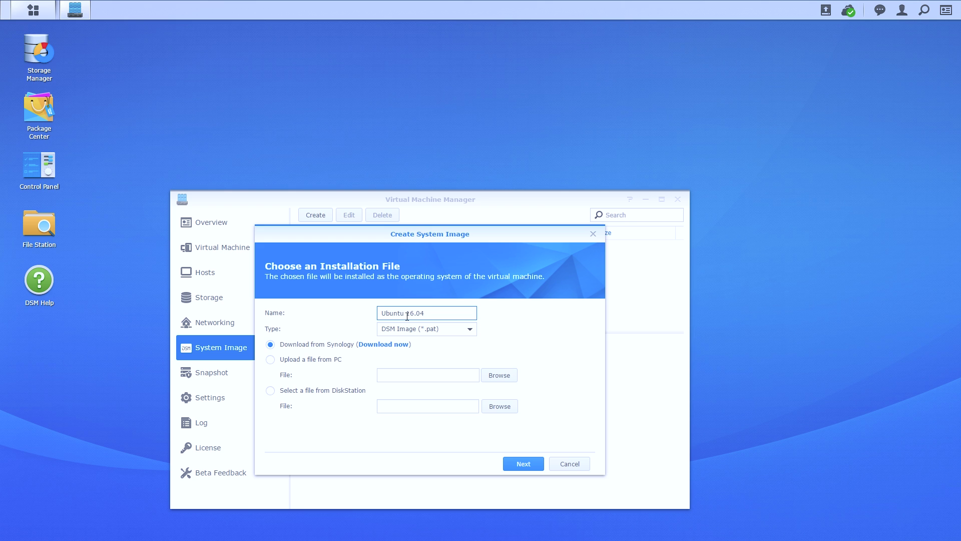
pyautogui.write('2')
pyautogui.click(457, 331)
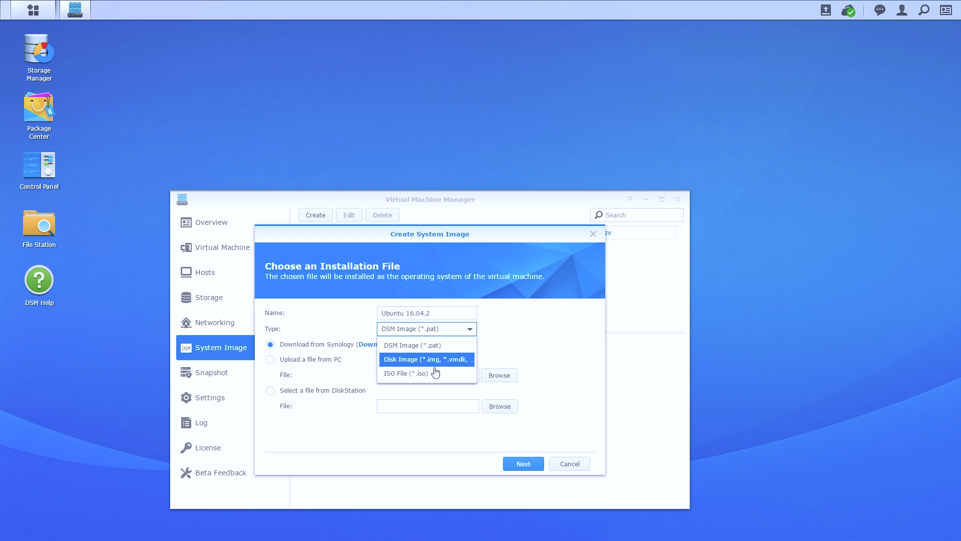
pyautogui.click(429, 379)
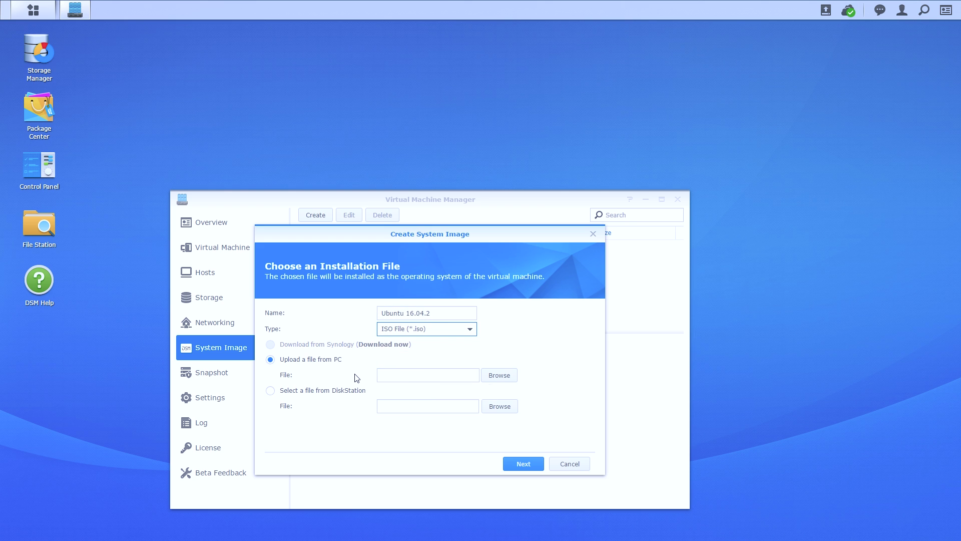
pyautogui.click(301, 395)
pyautogui.click(501, 407)
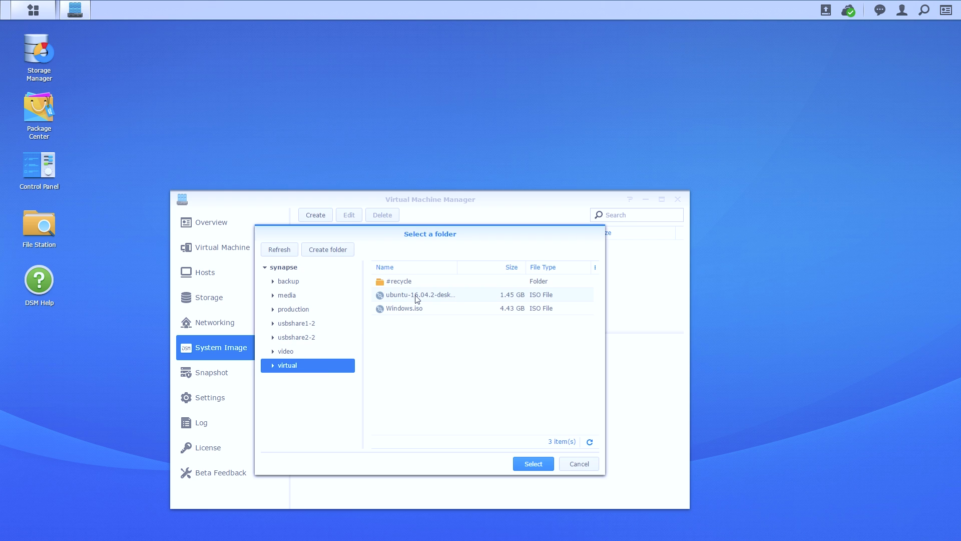
pyautogui.click(535, 464)
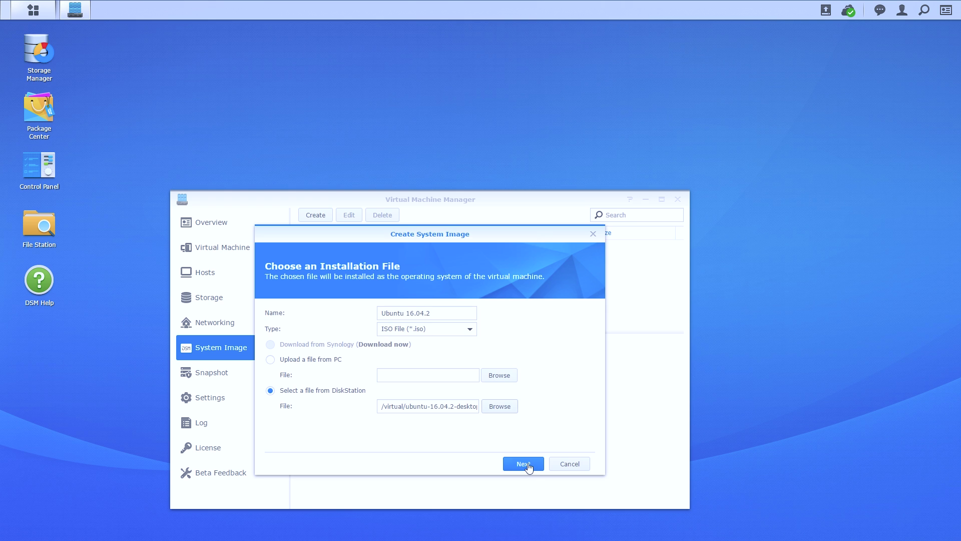
# Store the image on synapse storage, create it, and show the virtual machine list.
pyautogui.click(524, 465)
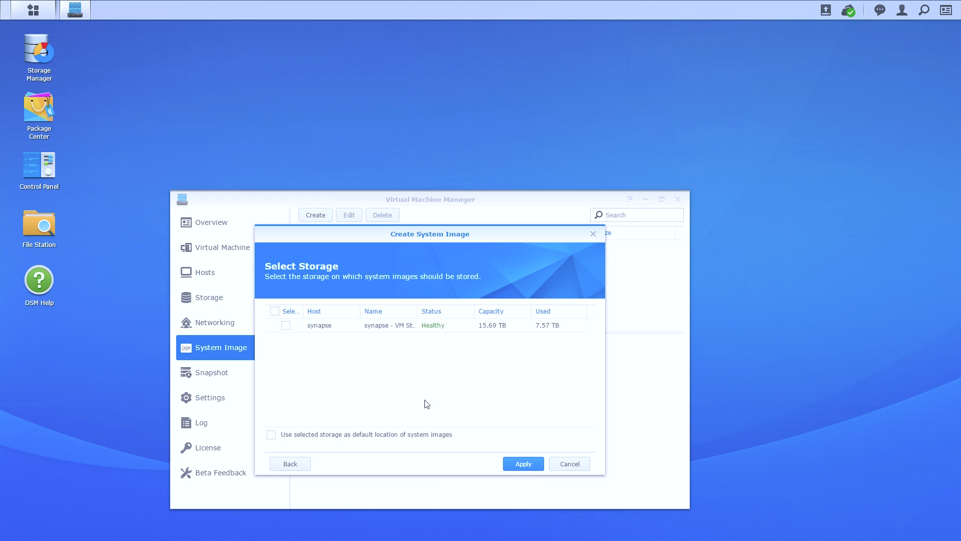
pyautogui.click(286, 327)
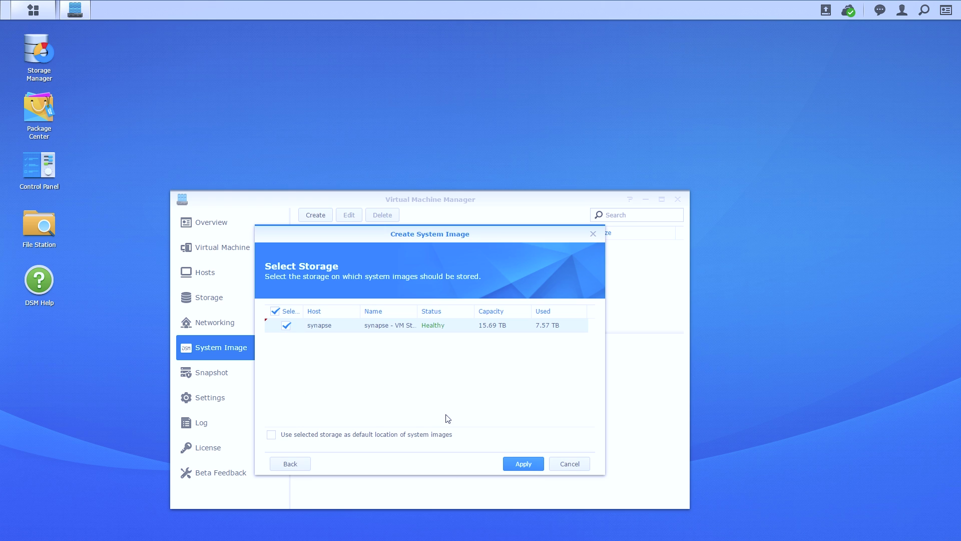
pyautogui.click(523, 465)
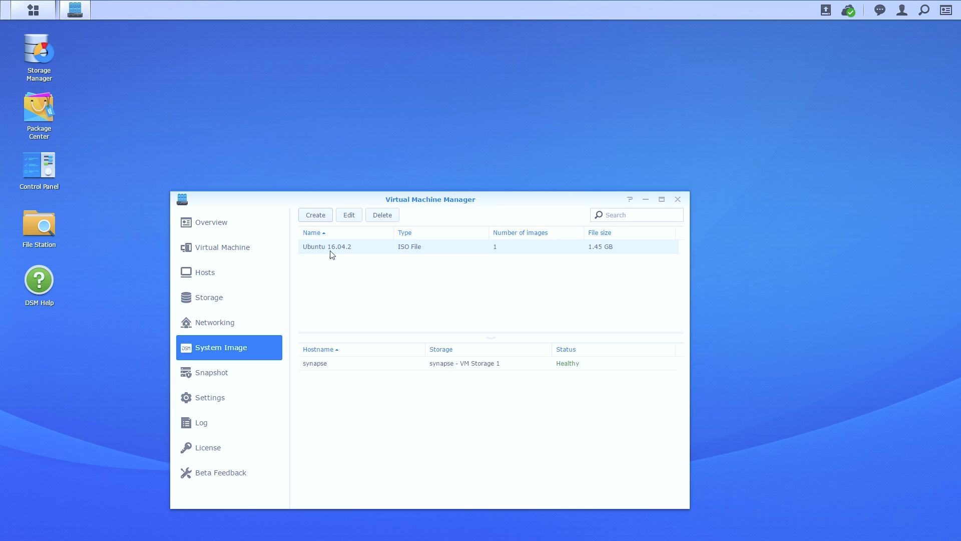
pyautogui.click(232, 253)
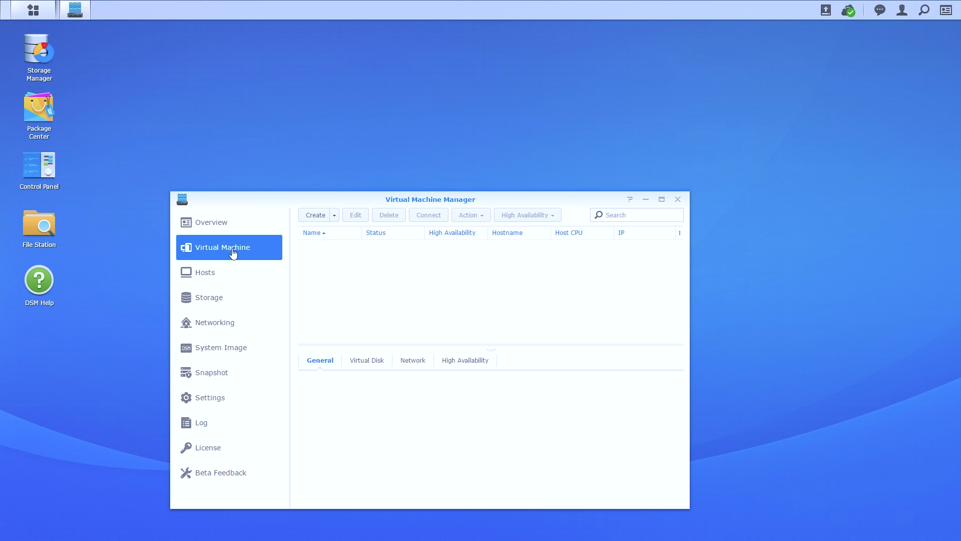
# Start creating a new virtual machine that installs its OS from an ISO file.
pyautogui.click(333, 216)
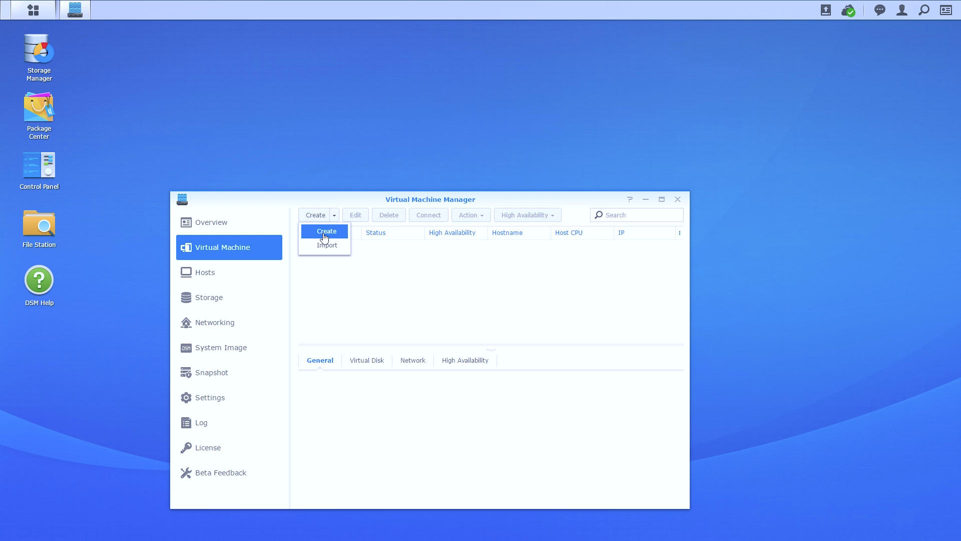
pyautogui.click(324, 238)
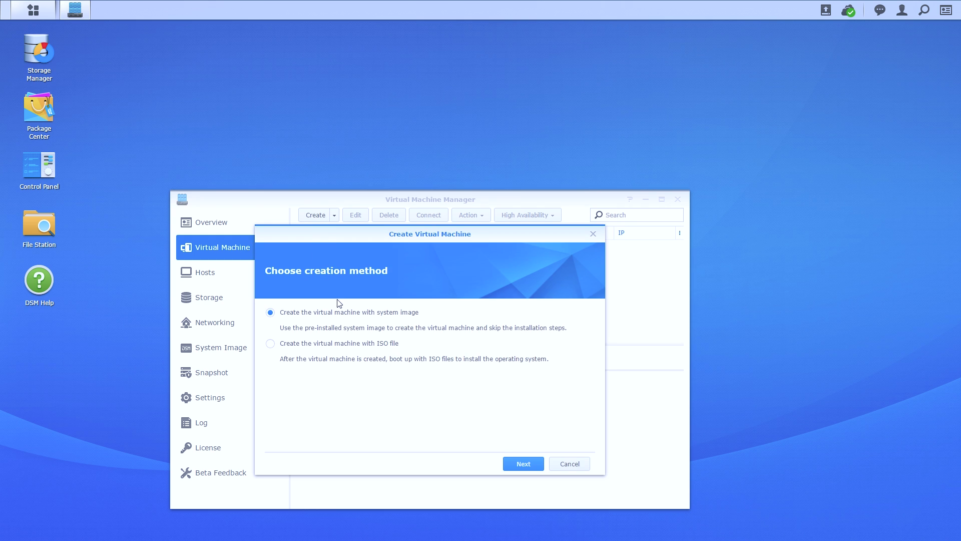
pyautogui.click(271, 344)
pyautogui.click(526, 464)
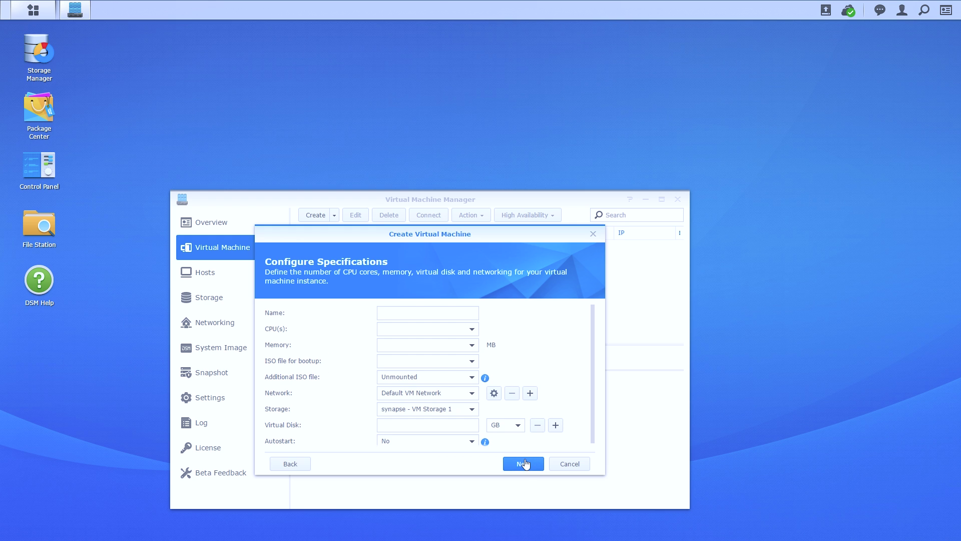
# Specify VM name Ubuntu, 2 CPUs, 2048 MB memory, Ubuntu 16.04.2 boot ISO, 30 GB disk.
pyautogui.click(410, 312)
pyautogui.write('Ubuntu')
pyautogui.click(465, 332)
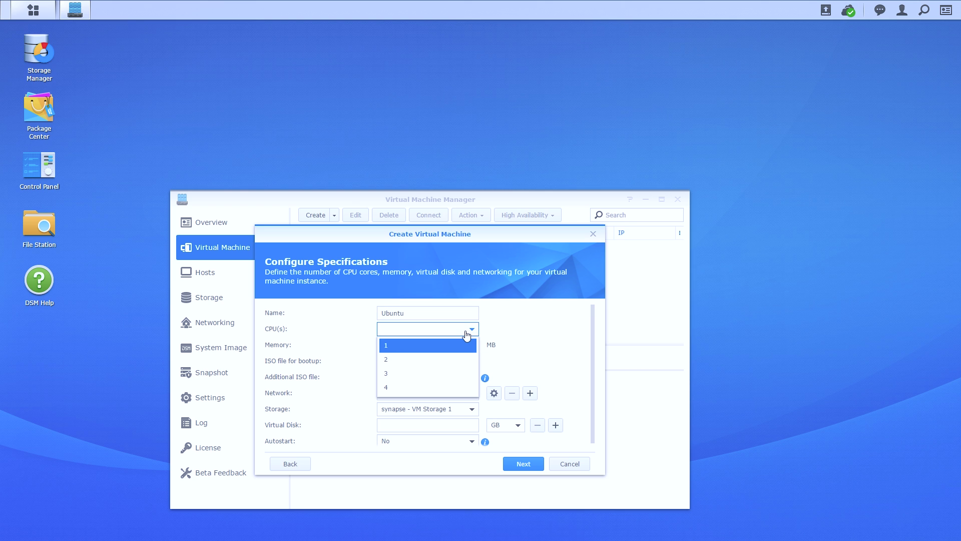
pyautogui.click(389, 364)
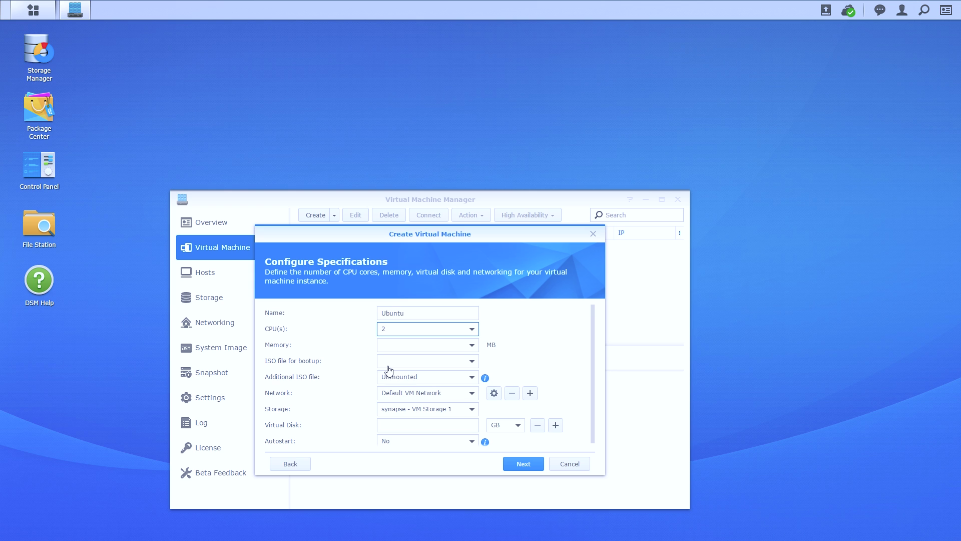
pyautogui.click(421, 346)
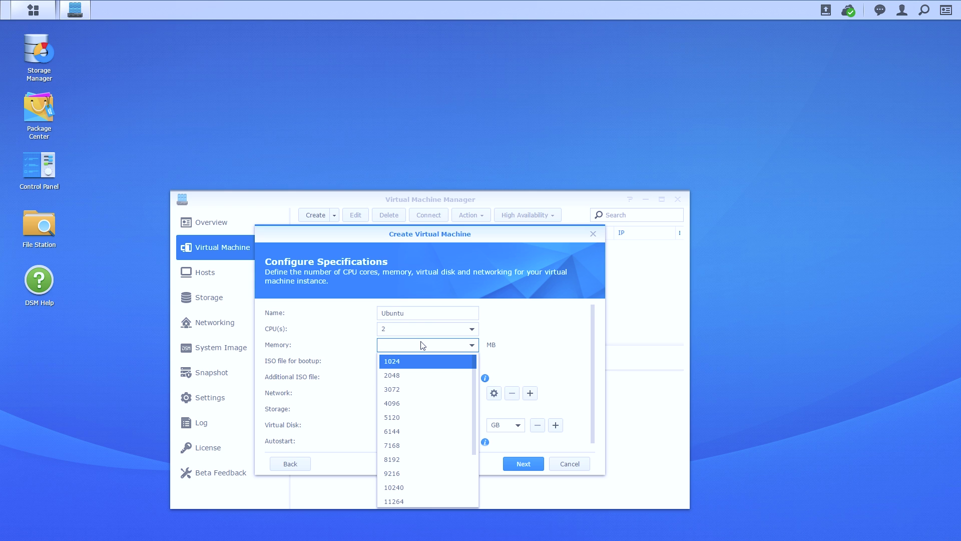
pyautogui.click(409, 379)
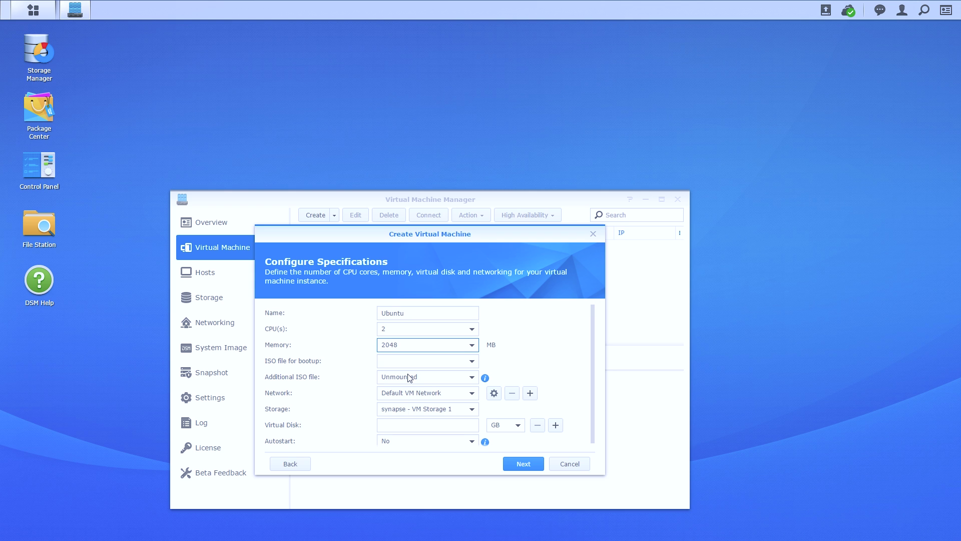
pyautogui.click(439, 364)
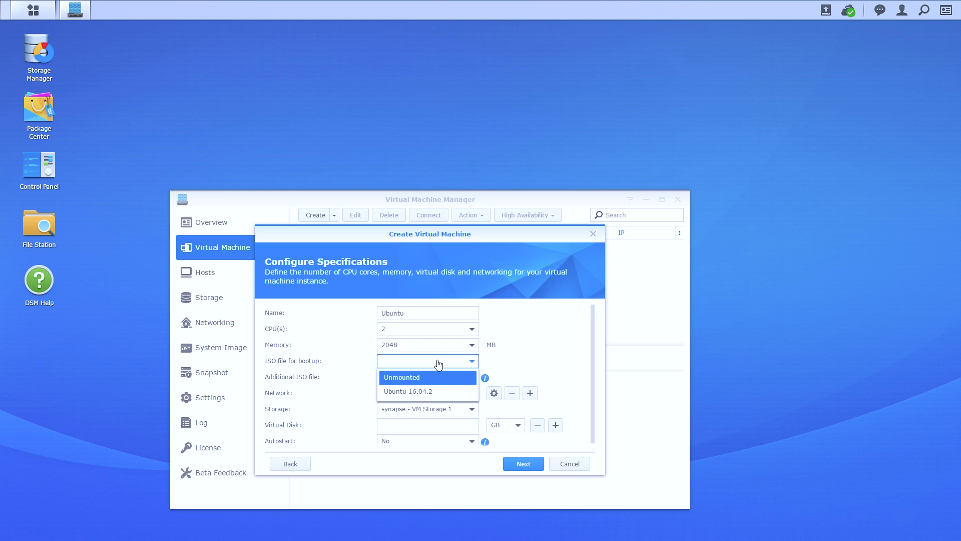
pyautogui.click(427, 396)
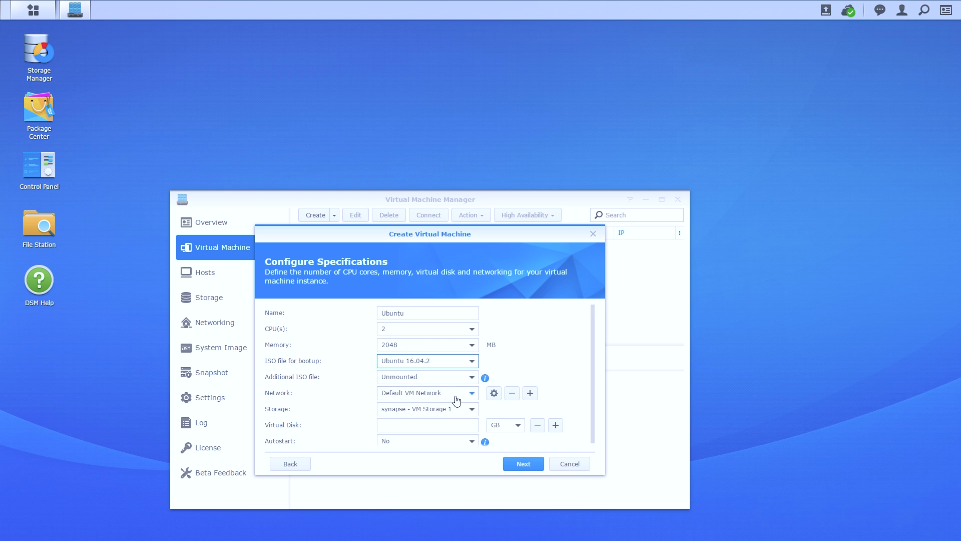
pyautogui.click(454, 426)
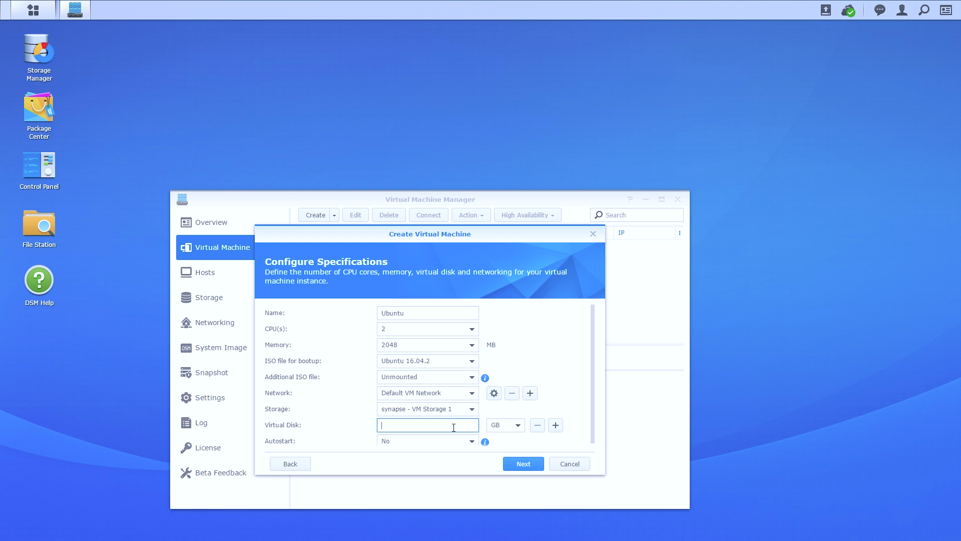
pyautogui.write('30')
pyautogui.scroll(-1, 454, 428)
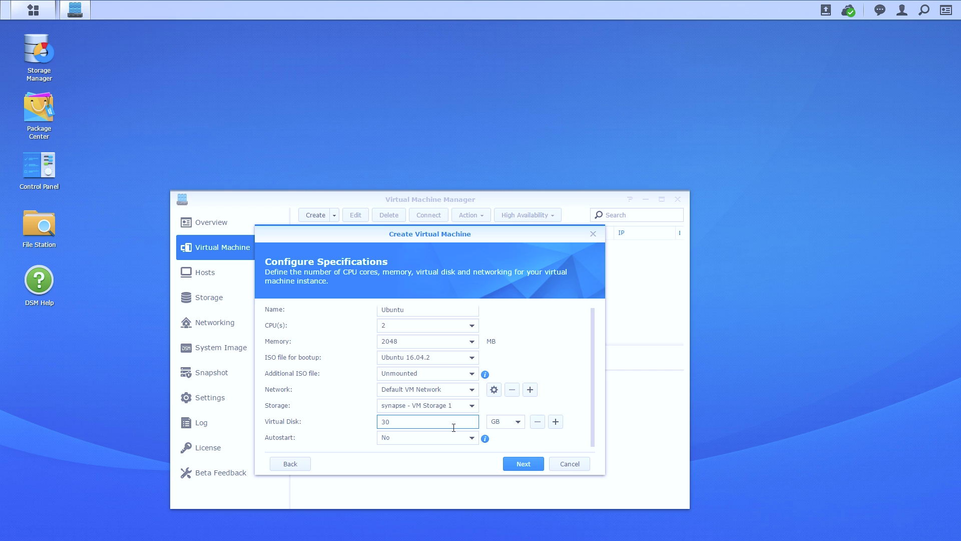
# Grant the local user and admin power permissions, then apply to create the VM.
pyautogui.click(522, 464)
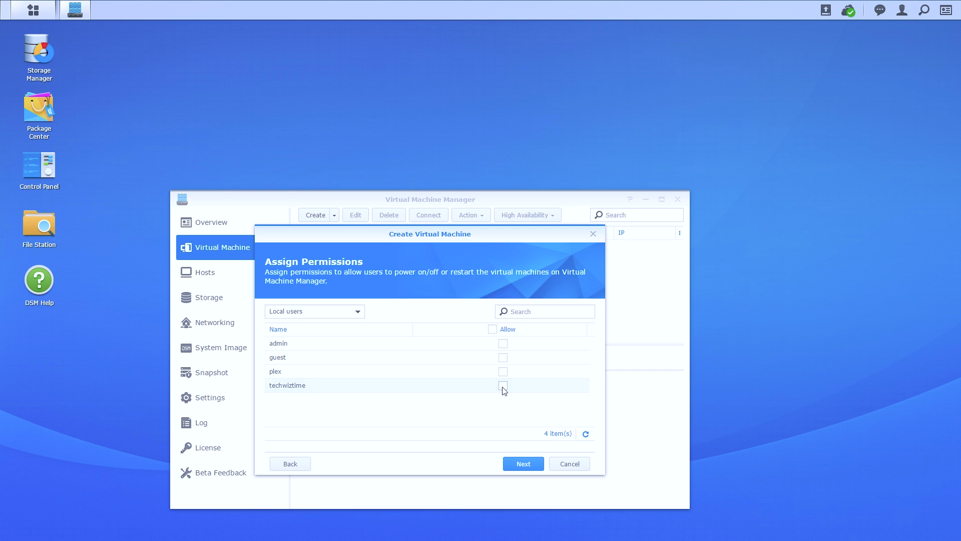
pyautogui.click(503, 387)
pyautogui.click(504, 344)
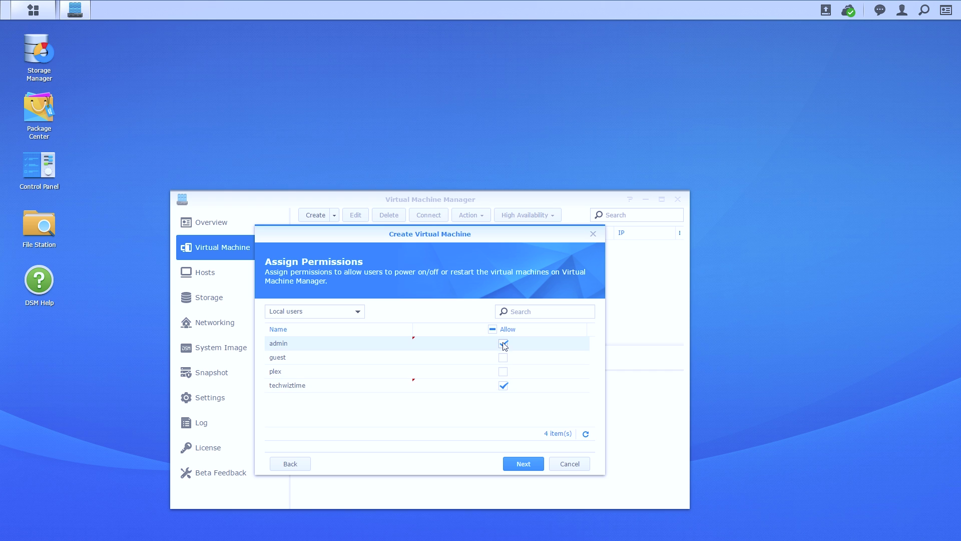
pyautogui.click(523, 465)
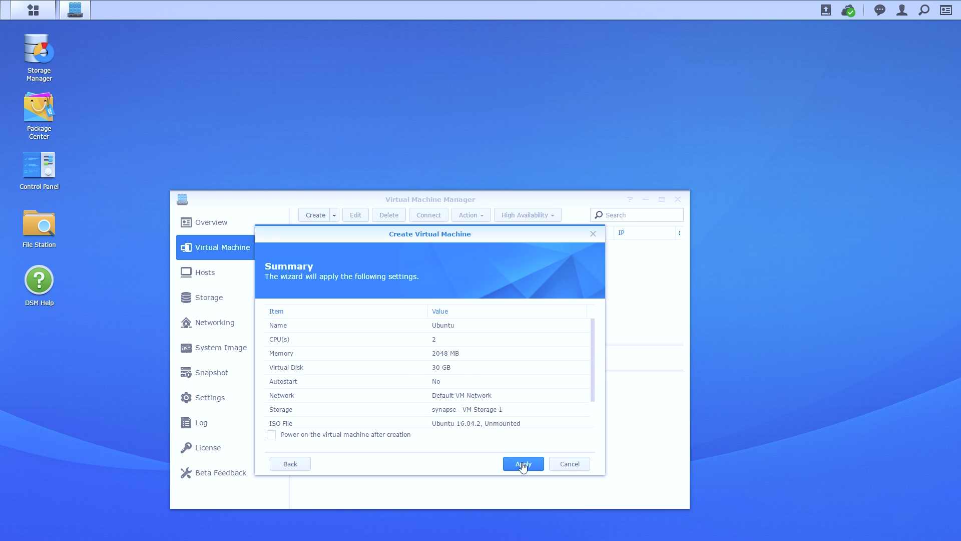
pyautogui.click(524, 464)
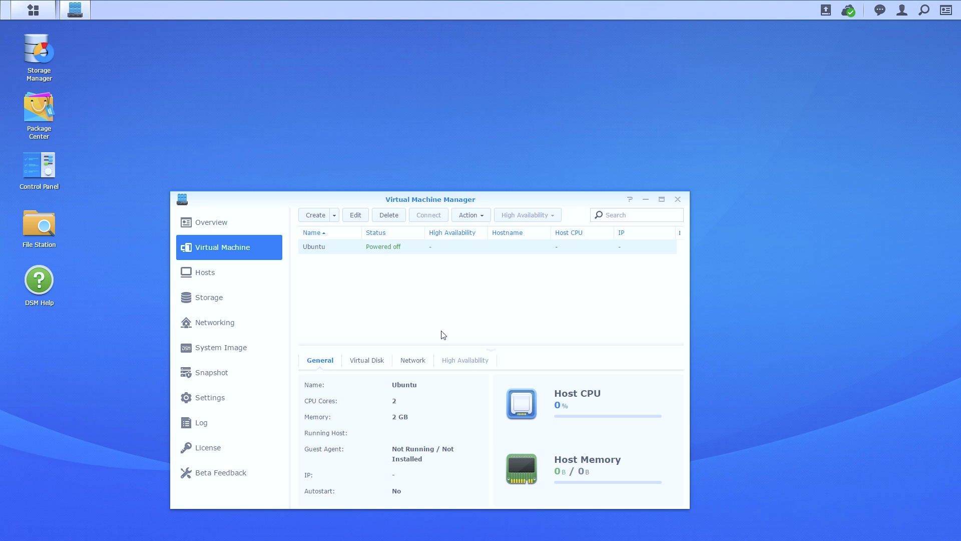
# Power on the Ubuntu VM on host synapse and open its console.
pyautogui.click(477, 216)
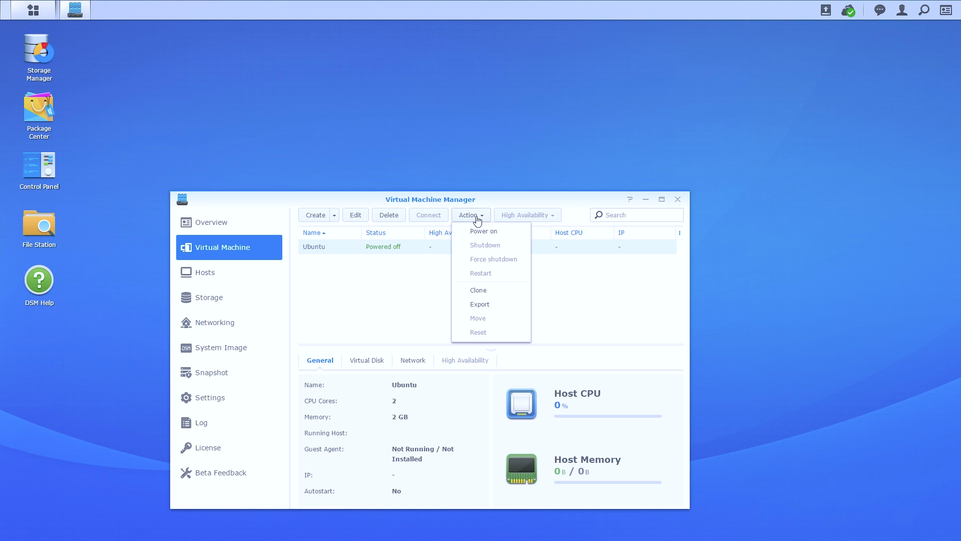
pyautogui.click(481, 232)
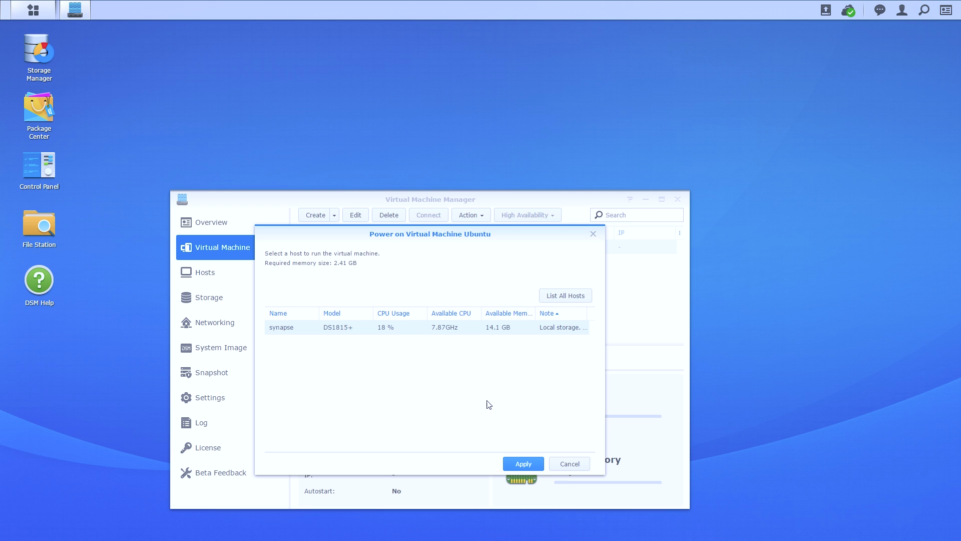
pyautogui.click(517, 467)
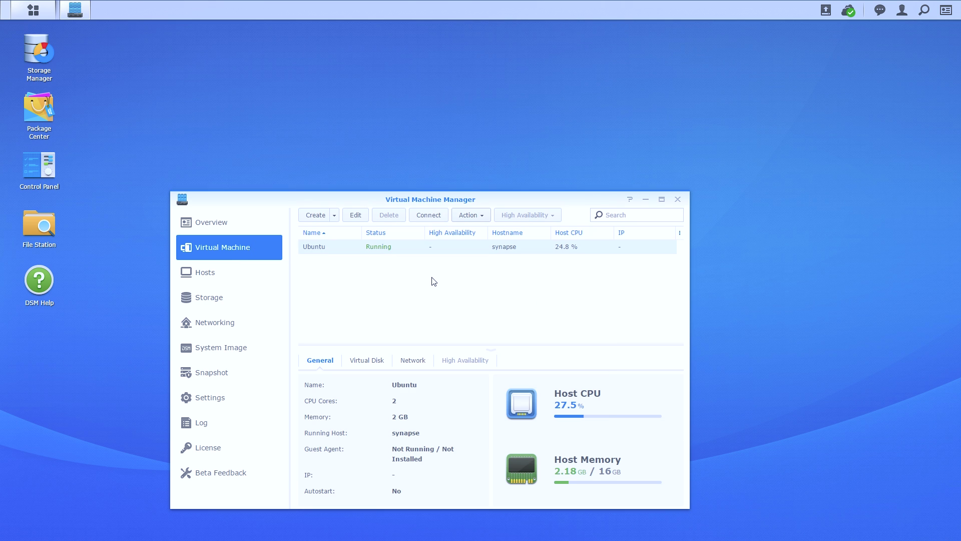
pyautogui.click(430, 218)
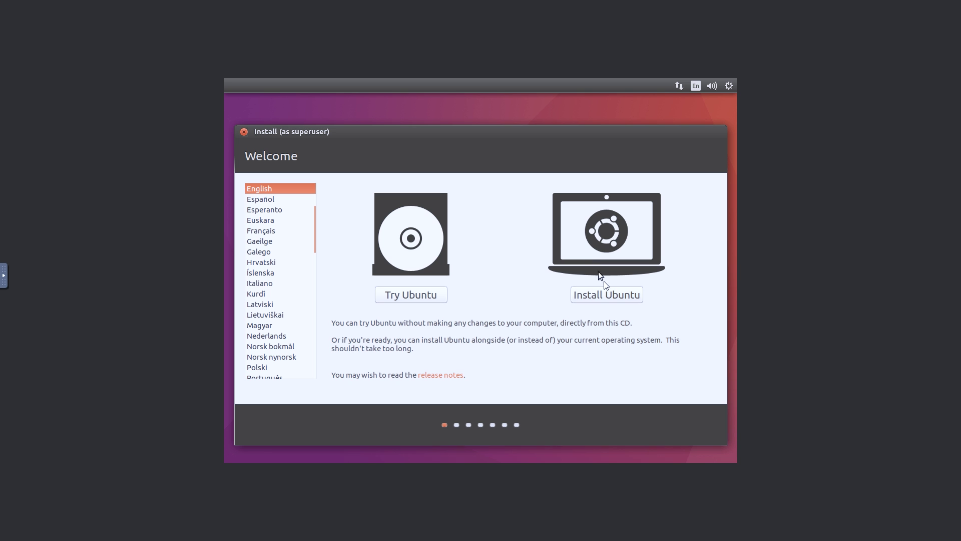
# Choose Install Ubuntu with download updates and third-party software enabled.
pyautogui.click(610, 296)
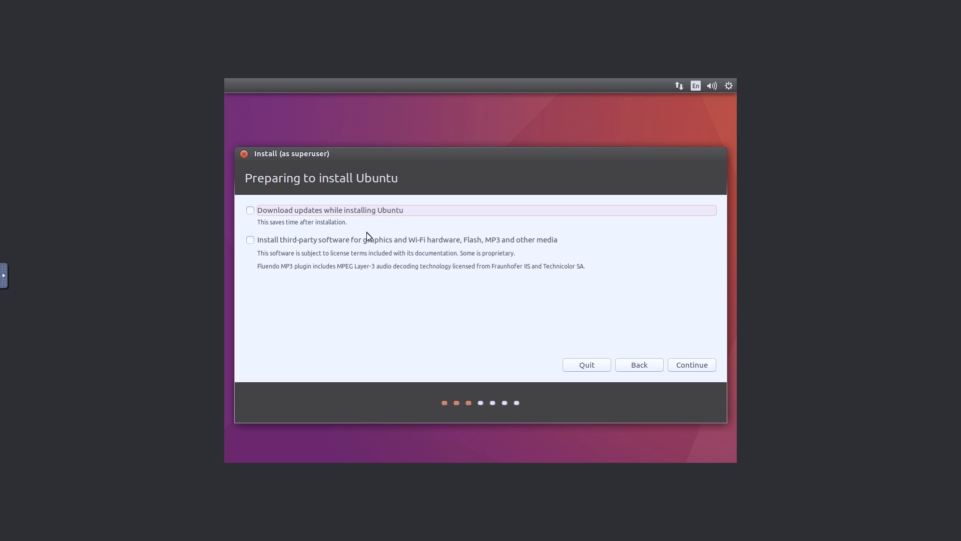
pyautogui.click(250, 211)
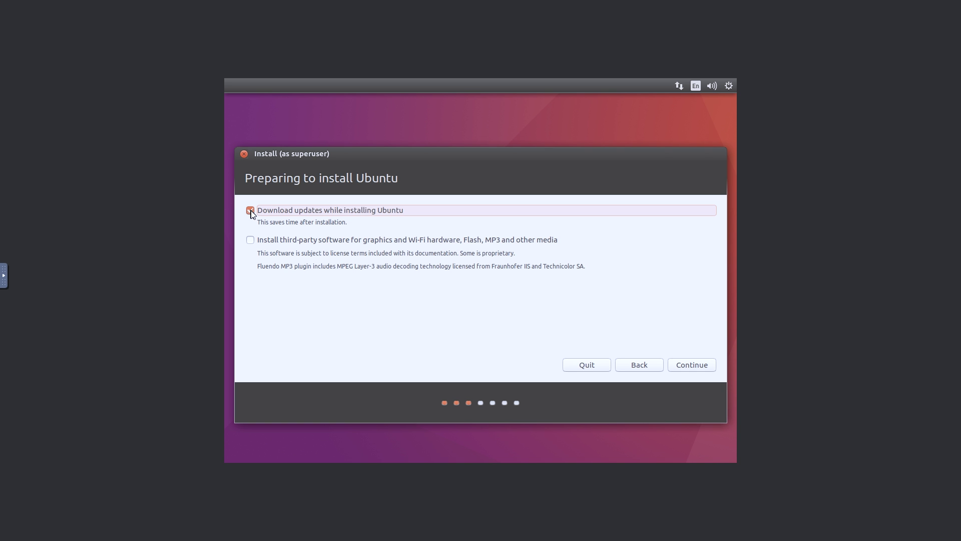
pyautogui.click(251, 241)
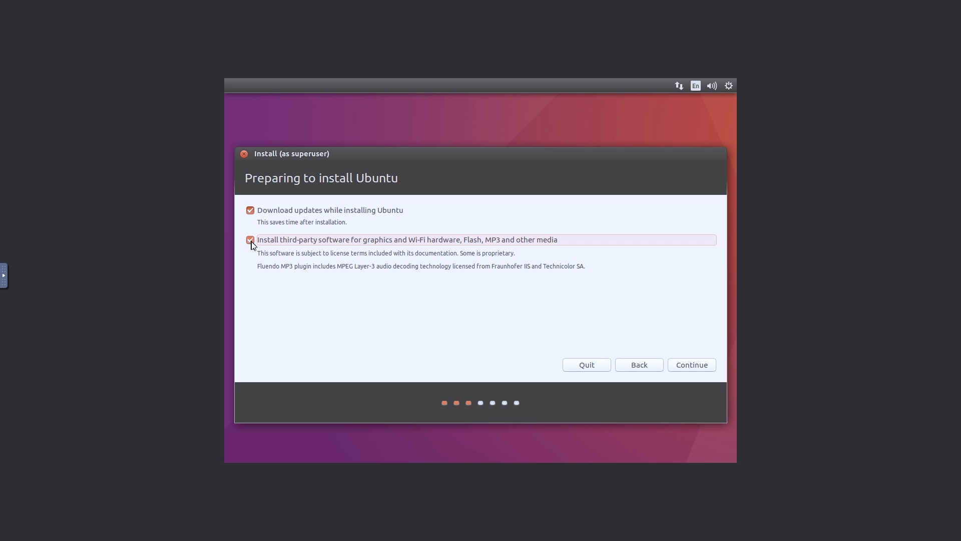
pyautogui.click(693, 368)
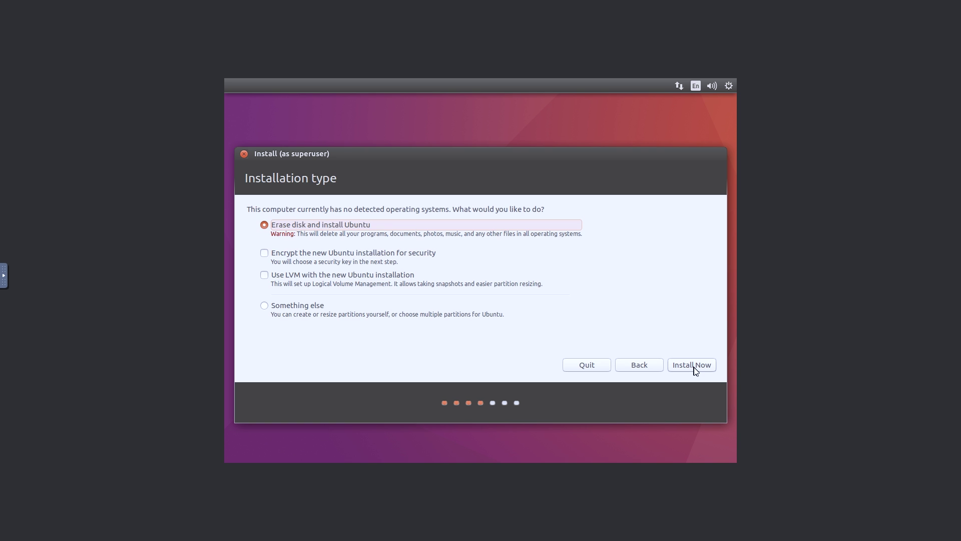
# Erase the disk using LVM, confirm the partition changes, and keep Sydney as location.
pyautogui.click(265, 275)
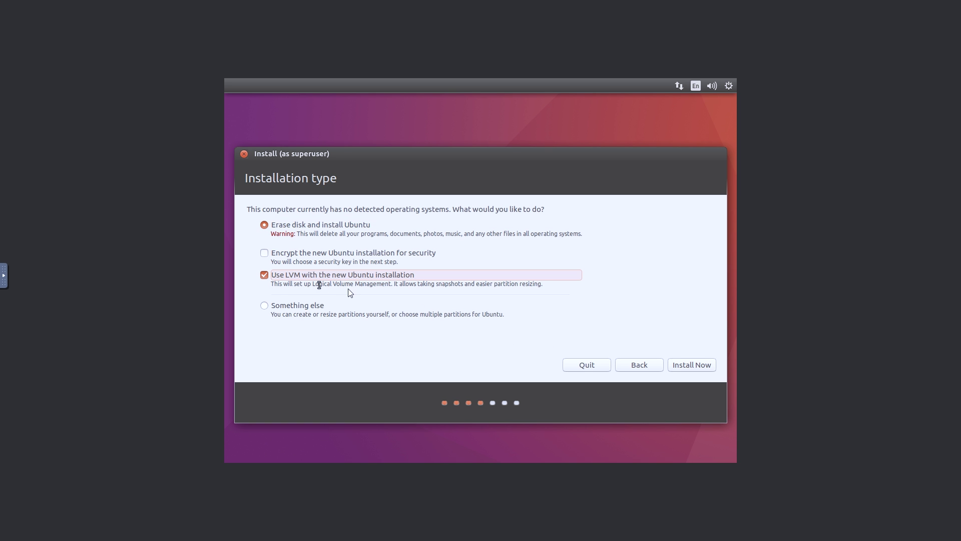
pyautogui.click(701, 367)
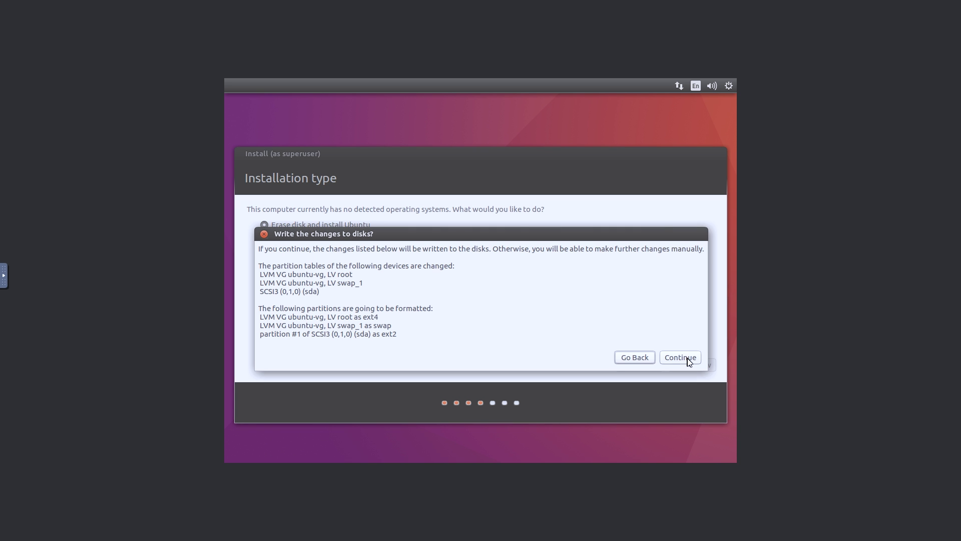
pyautogui.click(680, 358)
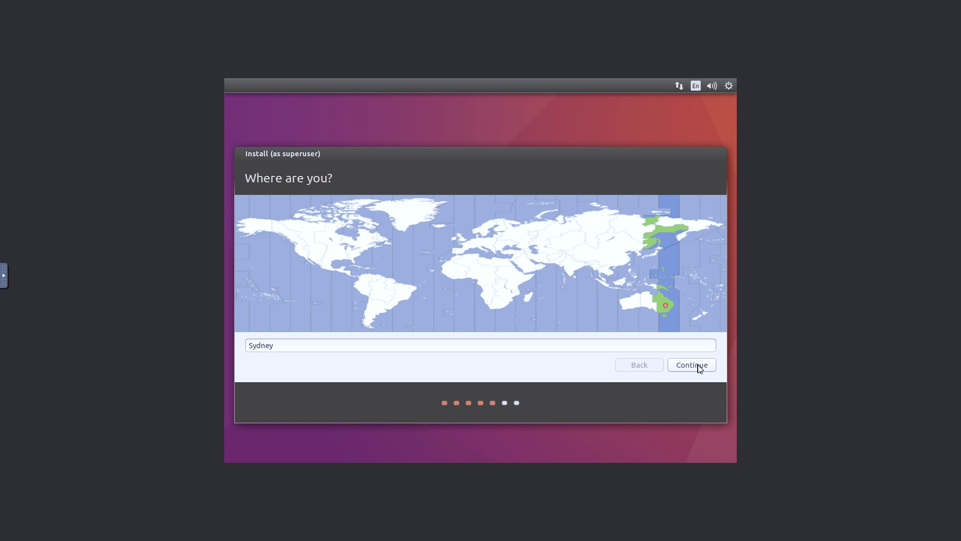
pyautogui.click(697, 368)
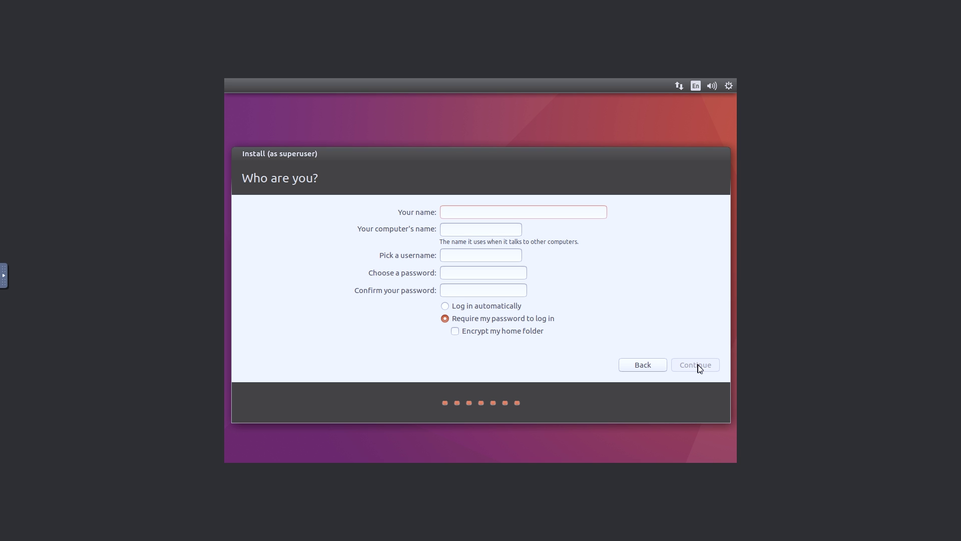
pyautogui.write('Te')
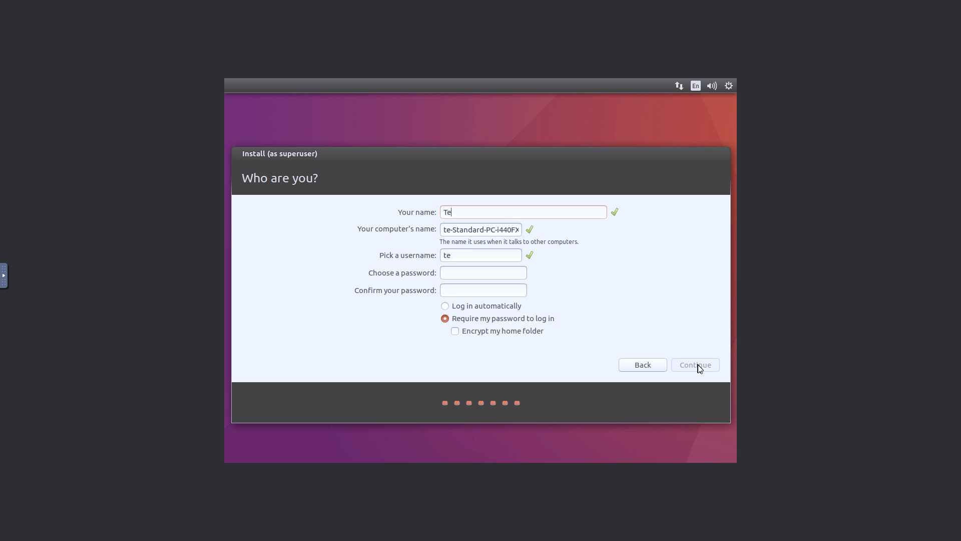
pyautogui.write('chWizTim')
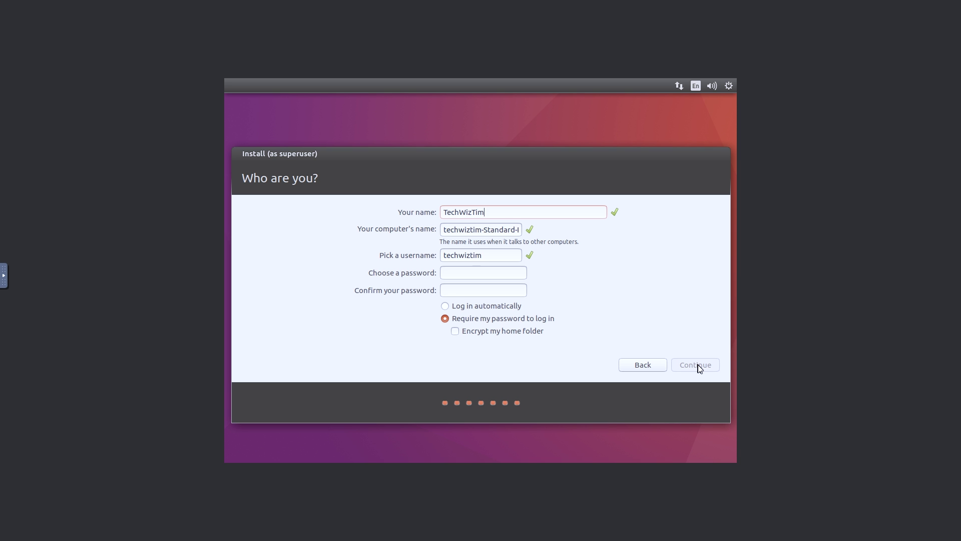
pyautogui.write('e')
# Enter account details with a trimmed computer name, password and automatic login, then install.
pyautogui.press('Tab')
pyautogui.press('End')
pyautogui.press('BackSpace')
pyautogui.press('BackSpace')
pyautogui.press('BackSpace')
pyautogui.press('BackSpace')
pyautogui.press('BackSpace')
pyautogui.press('BackSpace')
pyautogui.press('BackSpace')
pyautogui.press('BackSpace')
pyautogui.press('BackSpace')
pyautogui.write('Ubuntu')
pyautogui.press('Tab')
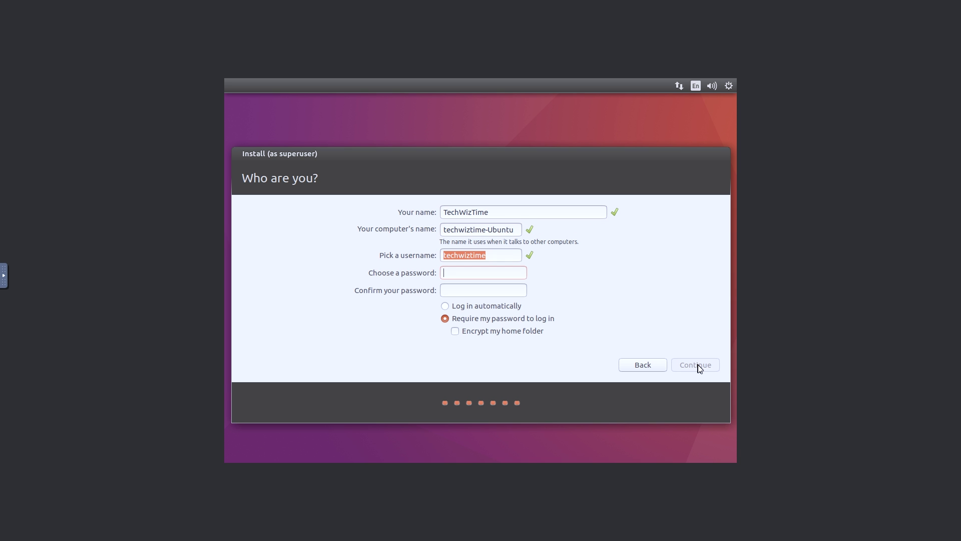
pyautogui.press('Tab')
pyautogui.write('●●●●●●●●●●●')
pyautogui.press('Tab')
pyautogui.write('●●●●●●●●●●●')
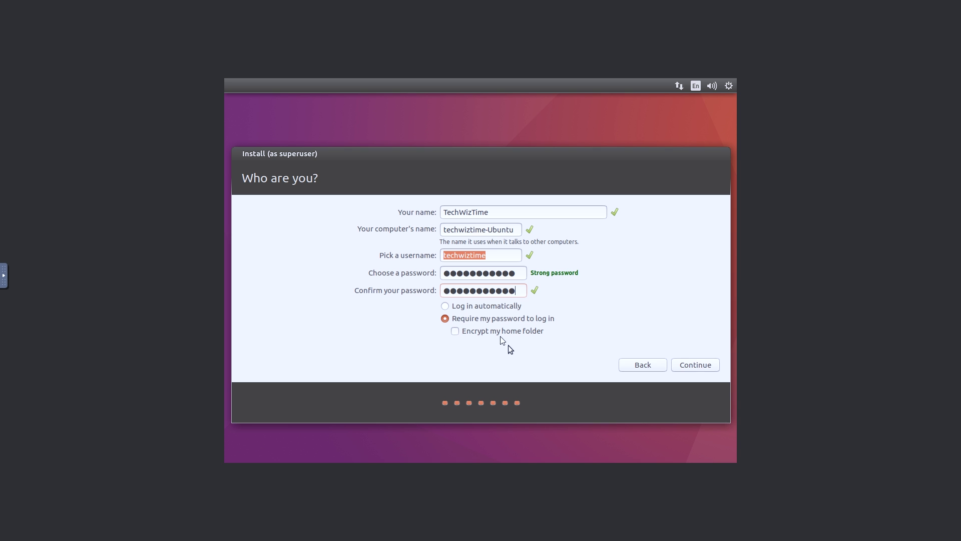
pyautogui.click(445, 306)
pyautogui.click(697, 366)
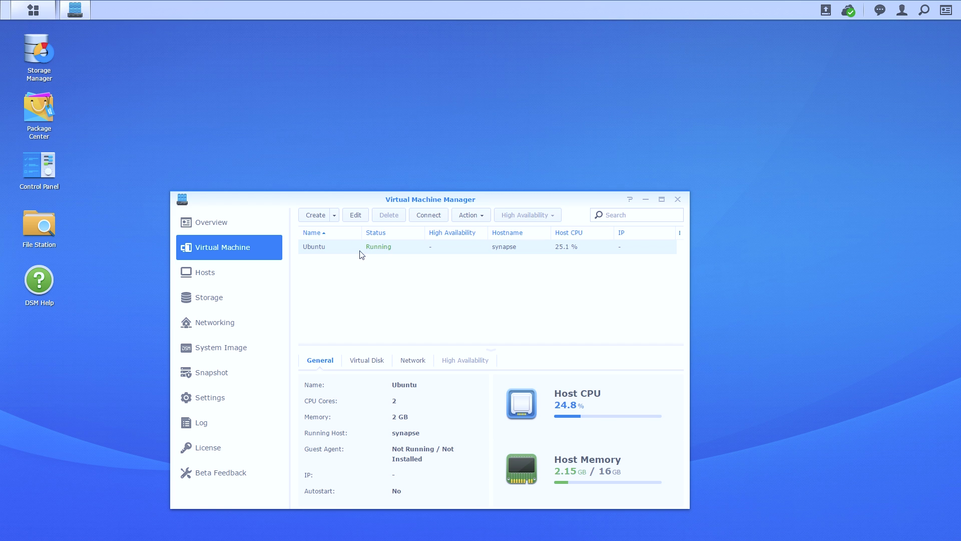
# Set the Ubuntu VM's 'ISO file for bootup' to Unmounted and save.
pyautogui.click(353, 215)
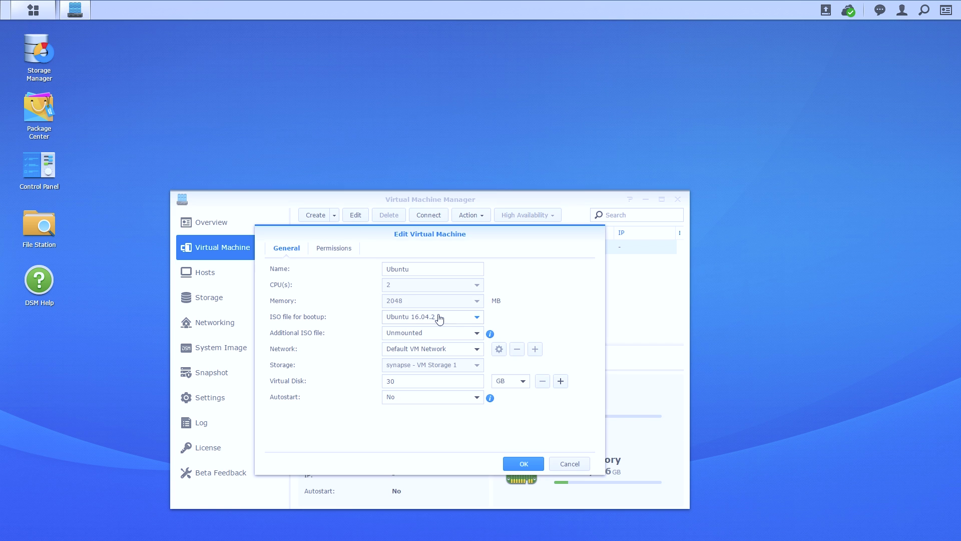
pyautogui.click(477, 317)
pyautogui.click(423, 333)
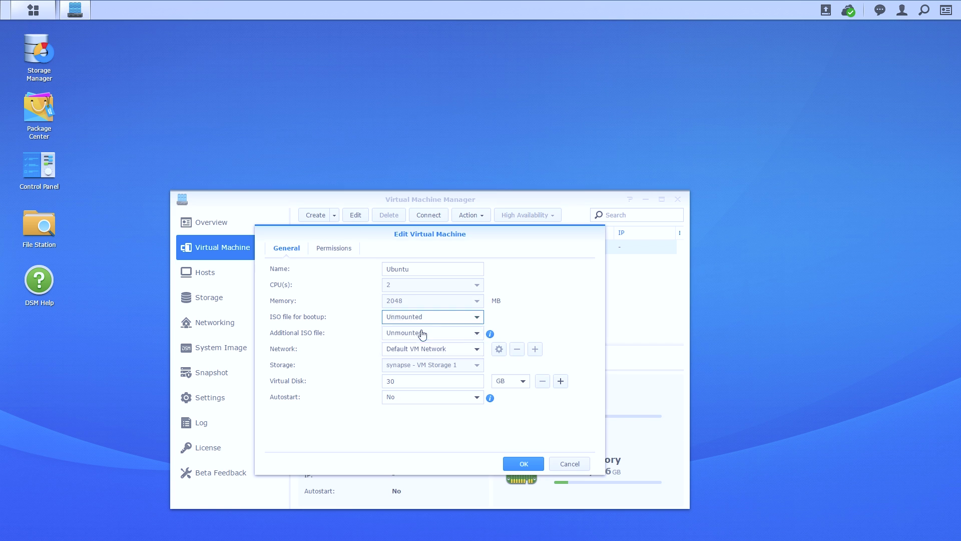
pyautogui.click(528, 463)
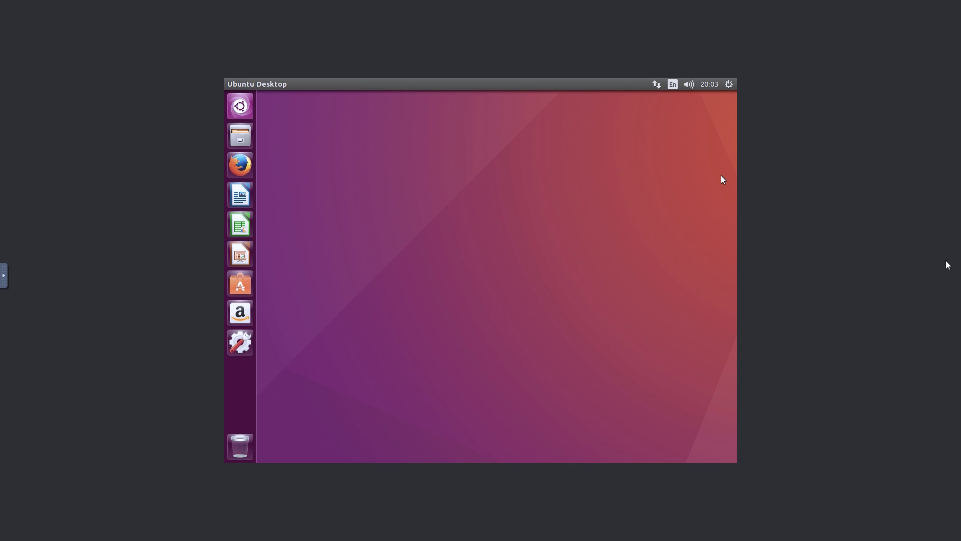
# Search the Ubuntu Dash for terminal and launch Terminal.
pyautogui.click(240, 108)
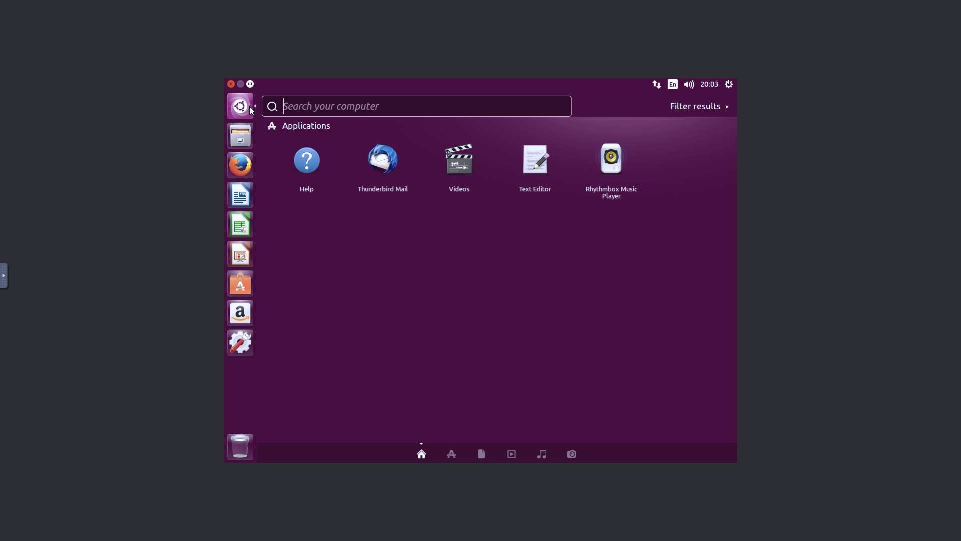
pyautogui.write('termin')
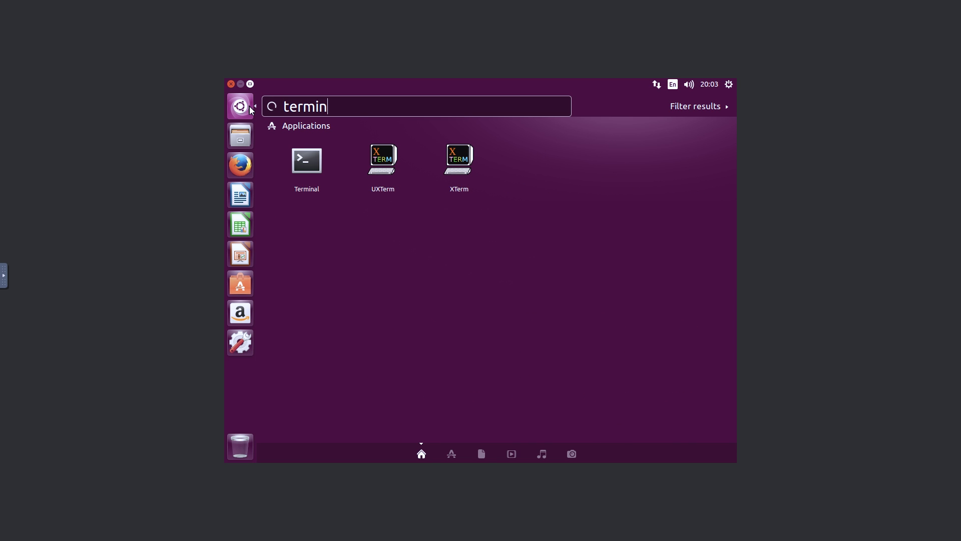
pyautogui.write('al')
pyautogui.click(307, 161)
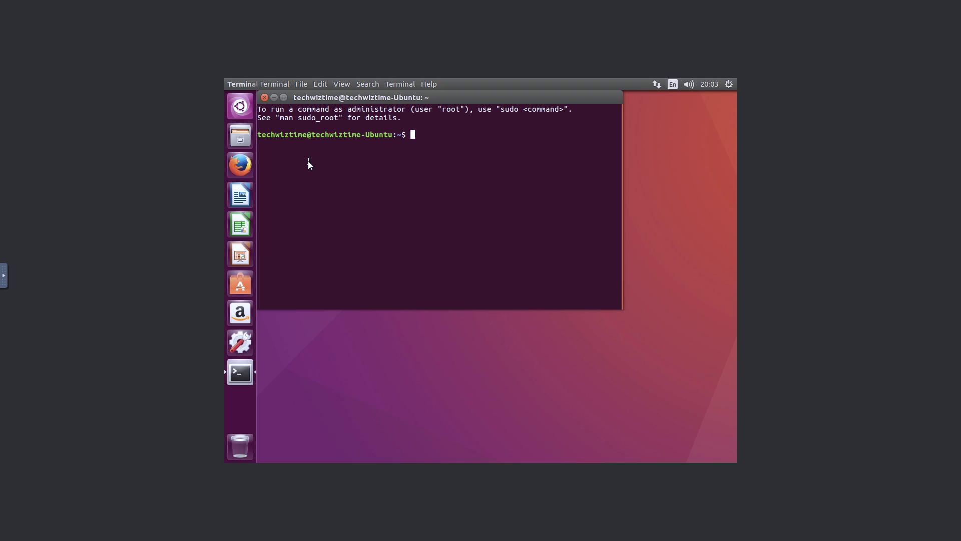
pyautogui.write('s')
pyautogui.write('udo apt-get inst')
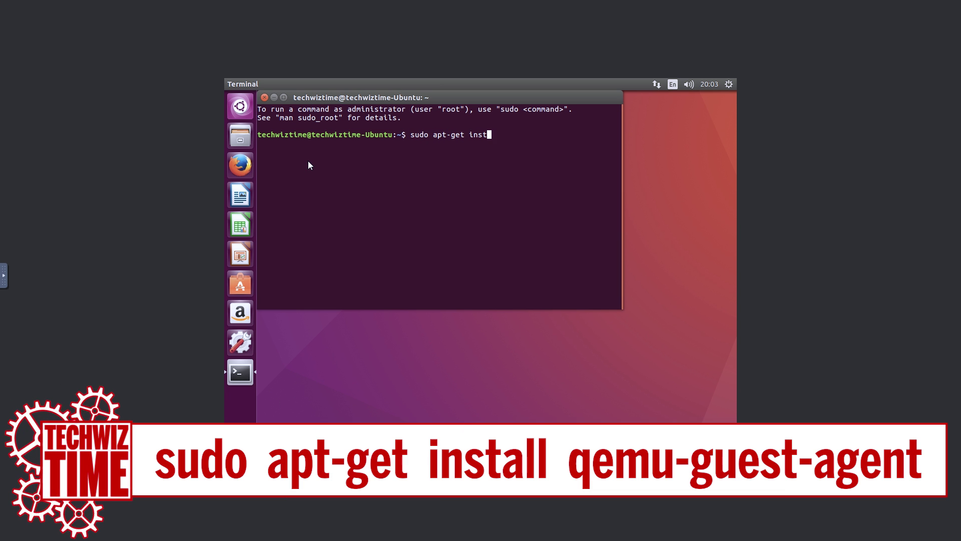
pyautogui.write('all ')
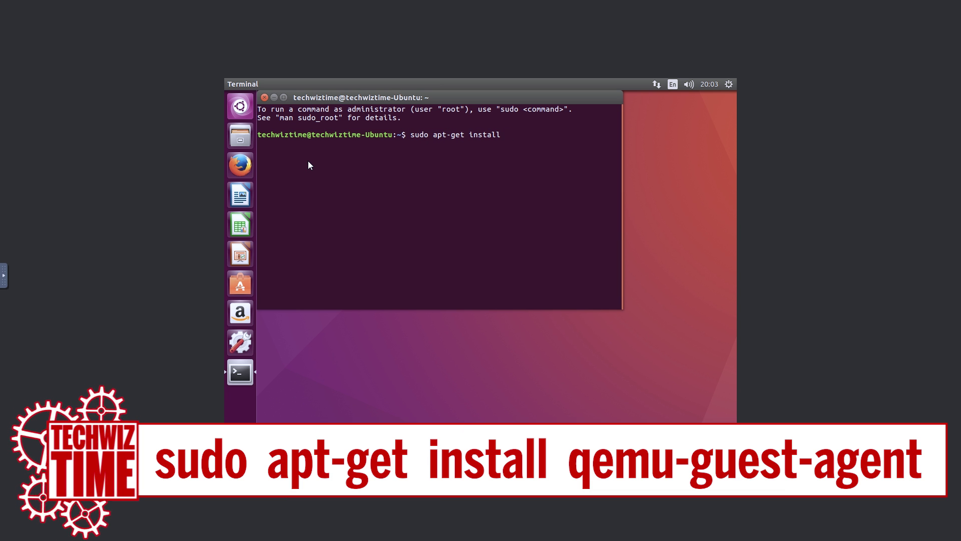
pyautogui.write('qemu-gu')
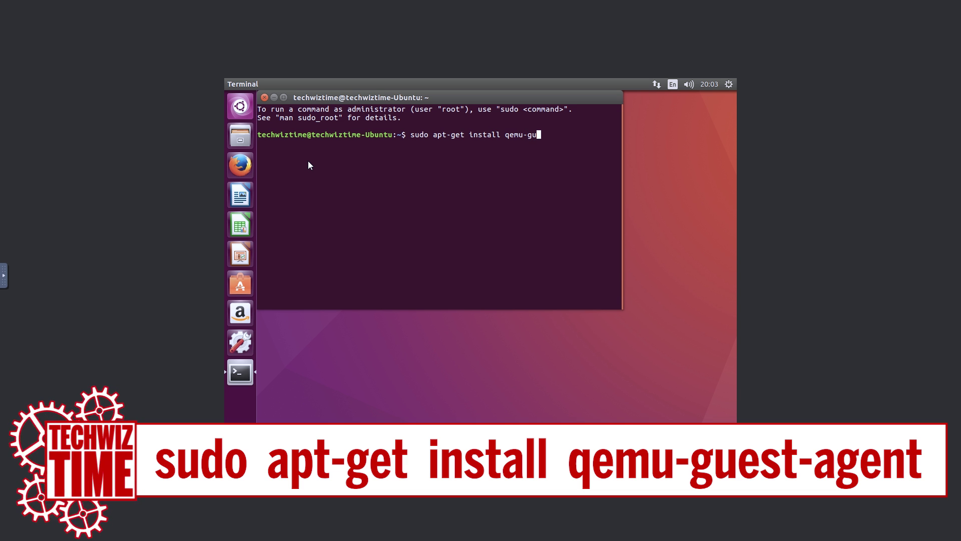
pyautogui.write('est-agent')
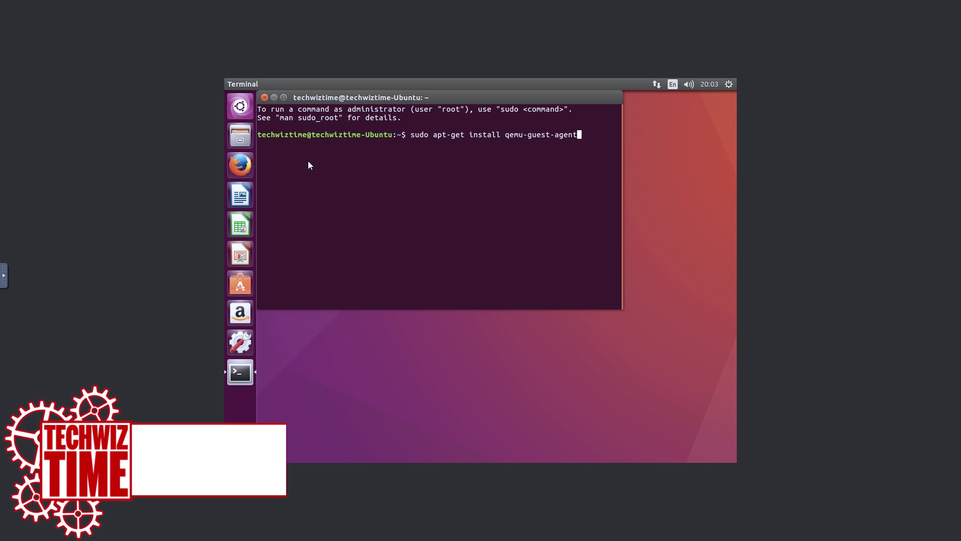
# Run sudo apt-get install qemu-guest-agent and authenticate with the password to start installation.
pyautogui.press('Return')
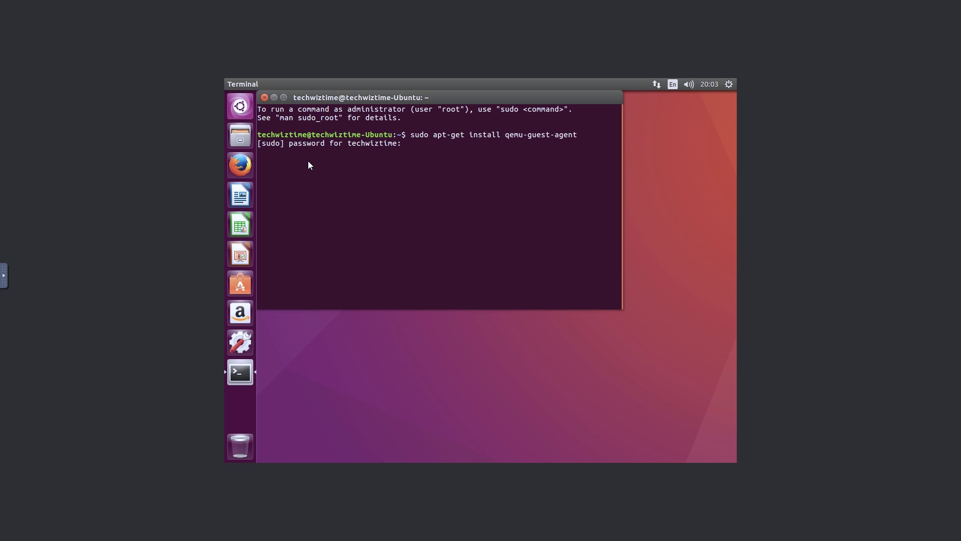
pyautogui.press('Return')
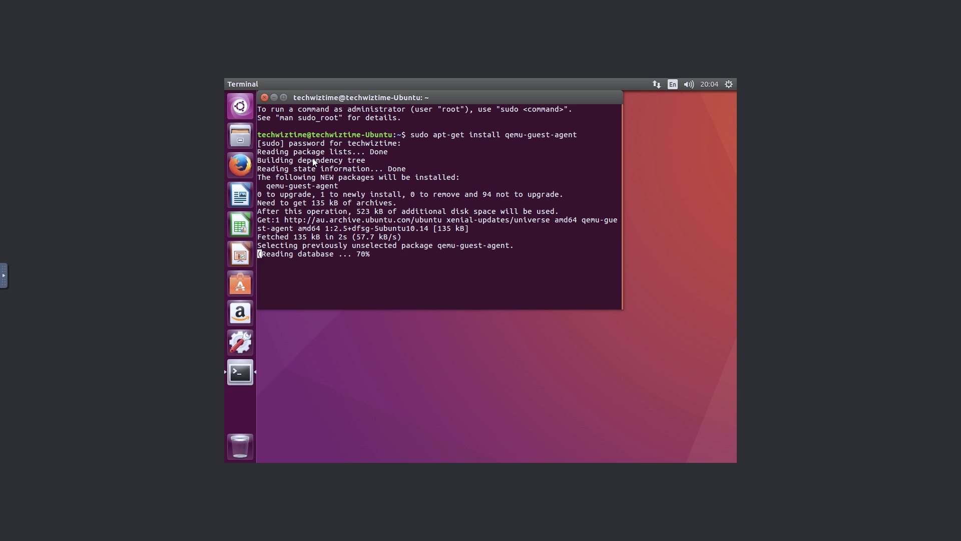